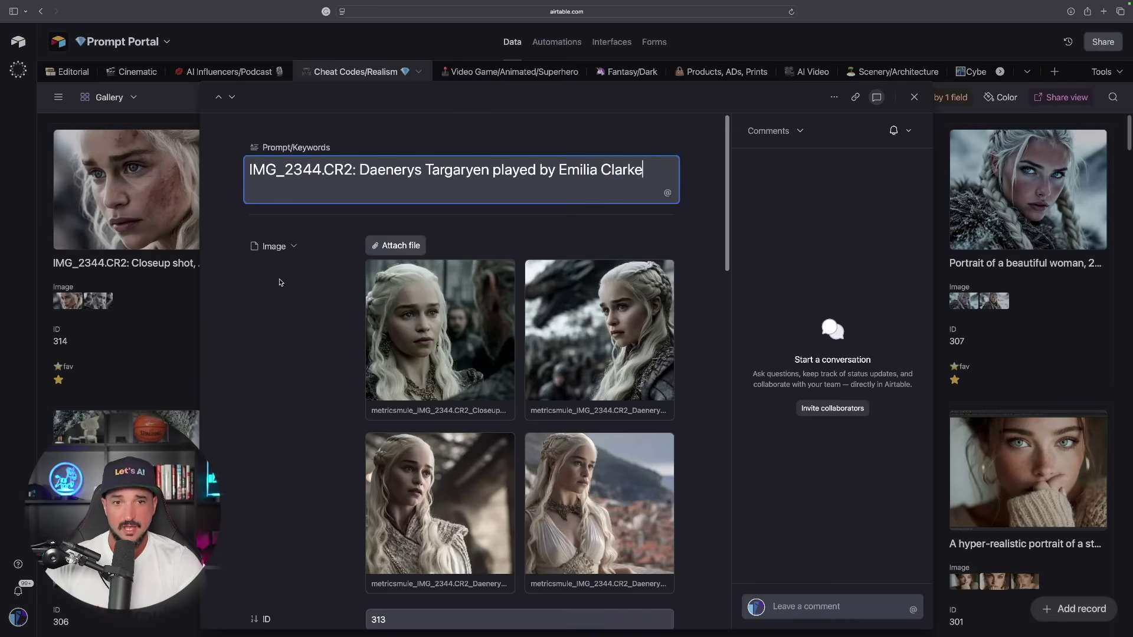
# Step: Preview the IMG_2344.CR2 record's first attached image full size, then scroll down the Realism gallery
pyautogui.scroll(-1, 262, 279)
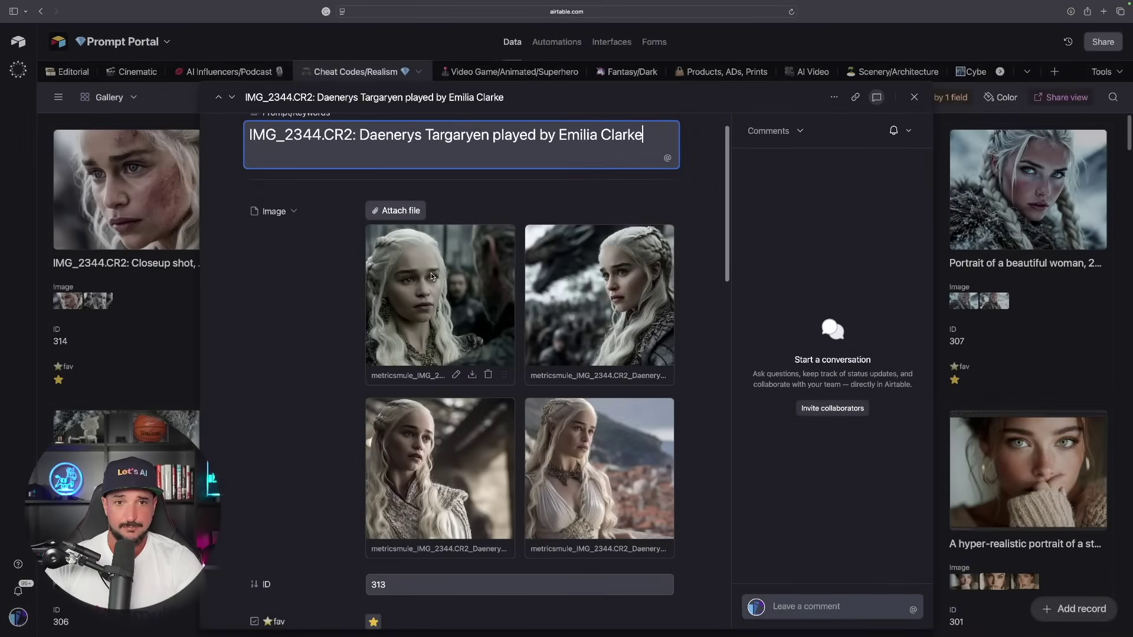
pyautogui.click(431, 274)
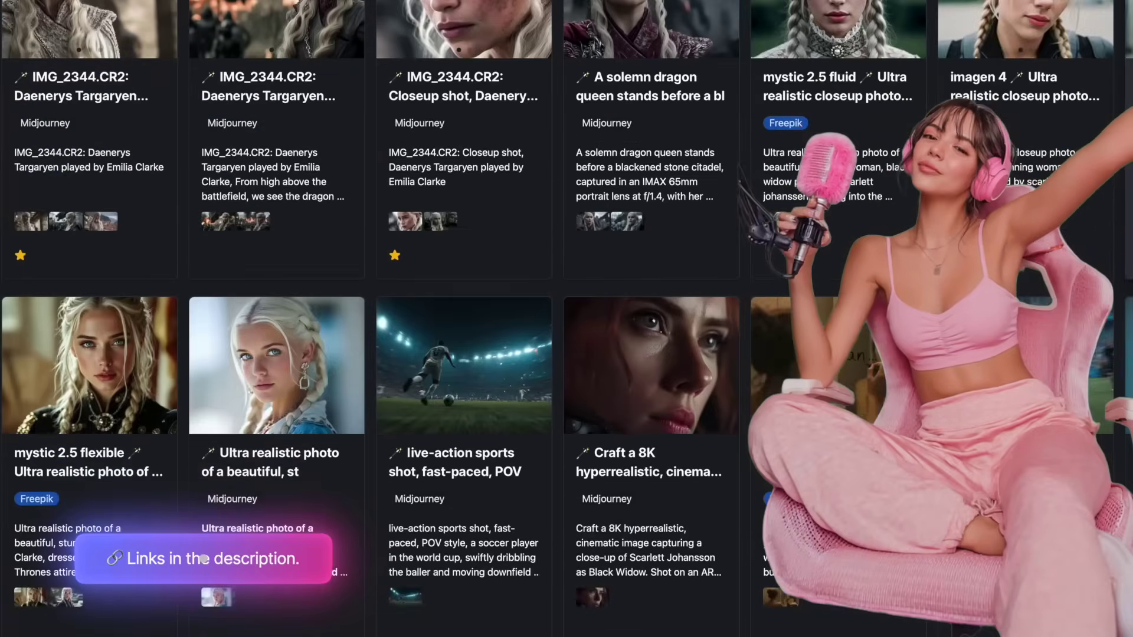
pyautogui.scroll(-20, 378, 318)
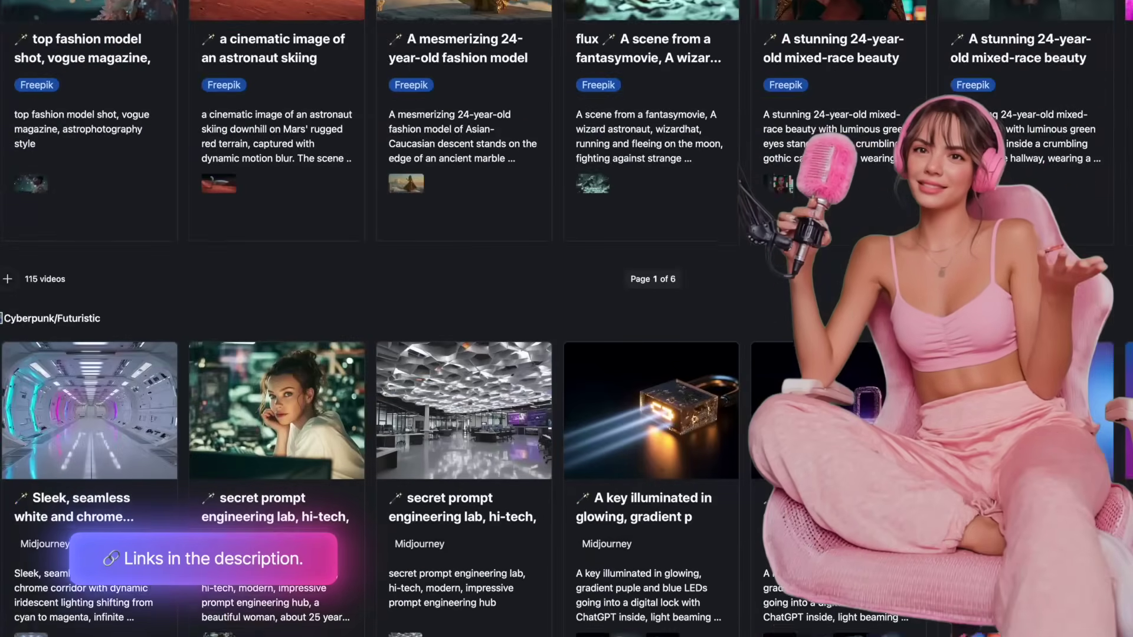
pyautogui.scroll(-3, 566, 319)
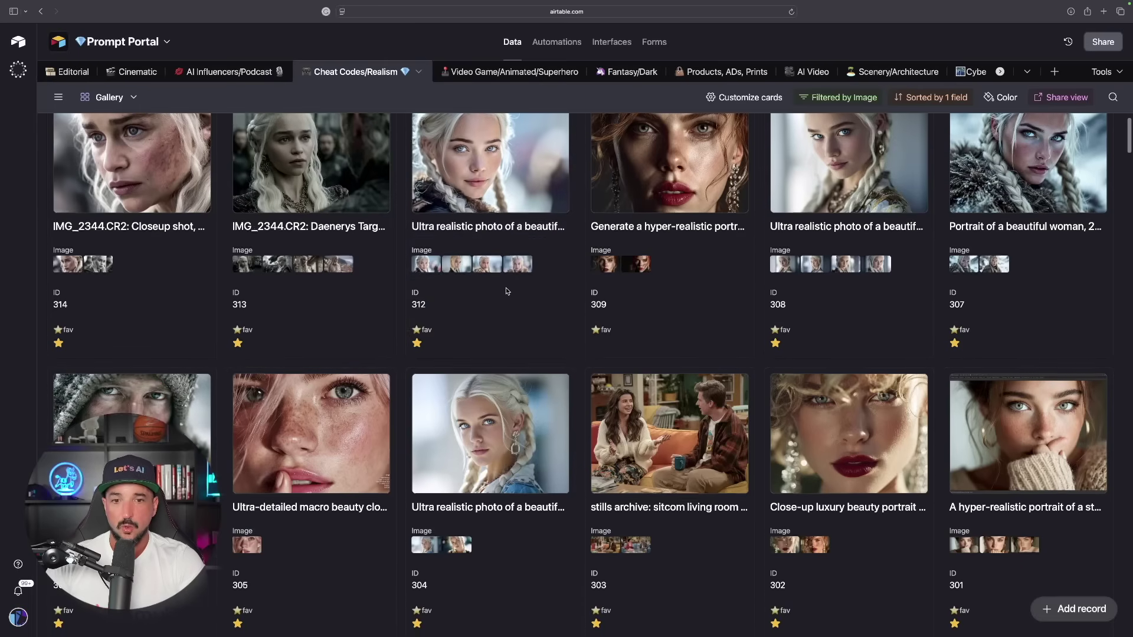
pyautogui.scroll(-5, 510, 298)
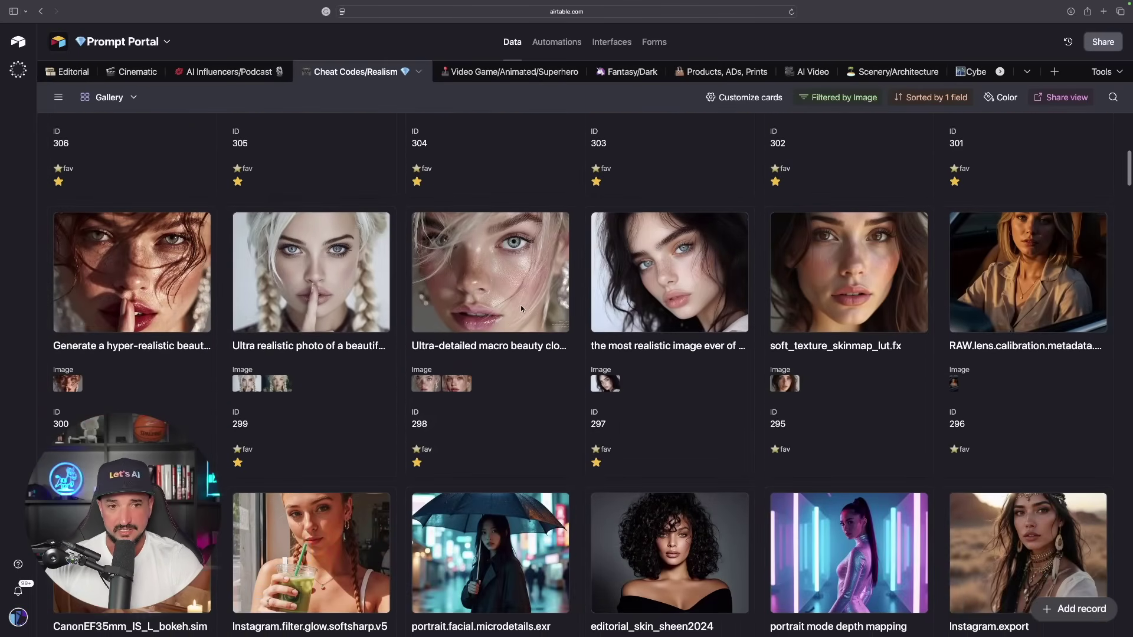
pyautogui.scroll(2, 508, 302)
pyautogui.scroll(-6, 507, 302)
pyautogui.click(140, 308)
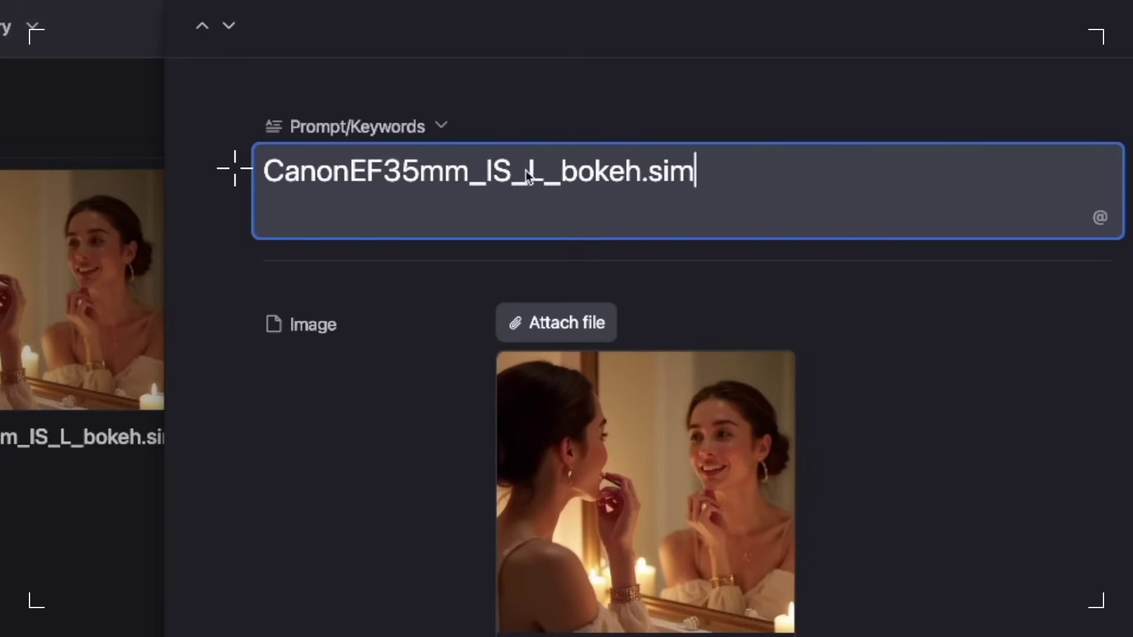
pyautogui.press('Escape')
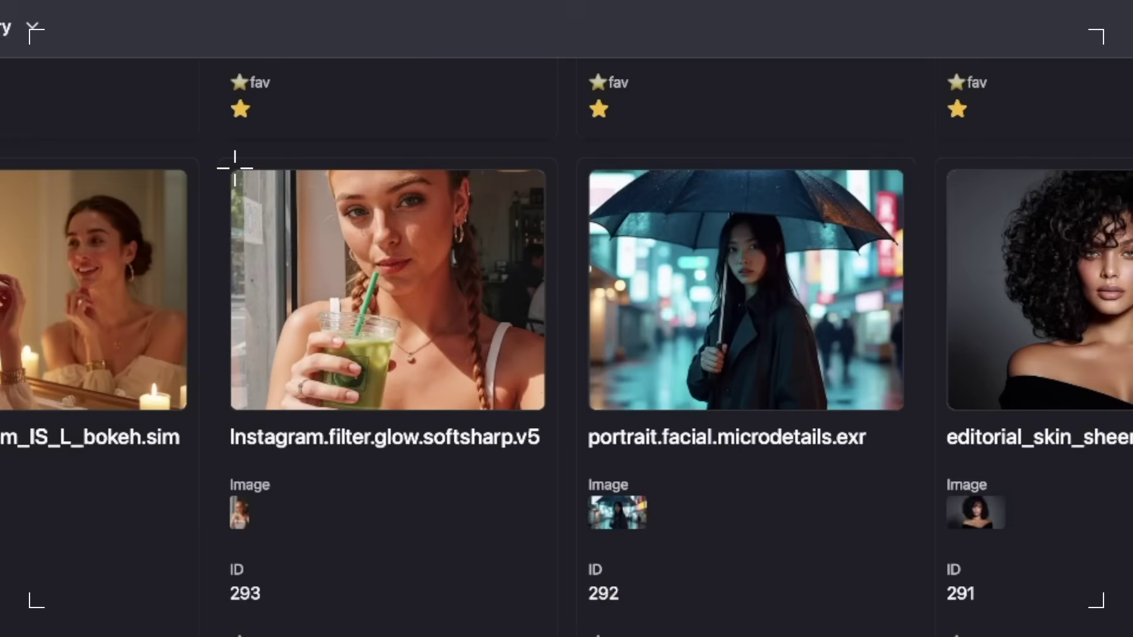
pyautogui.click(1030, 241)
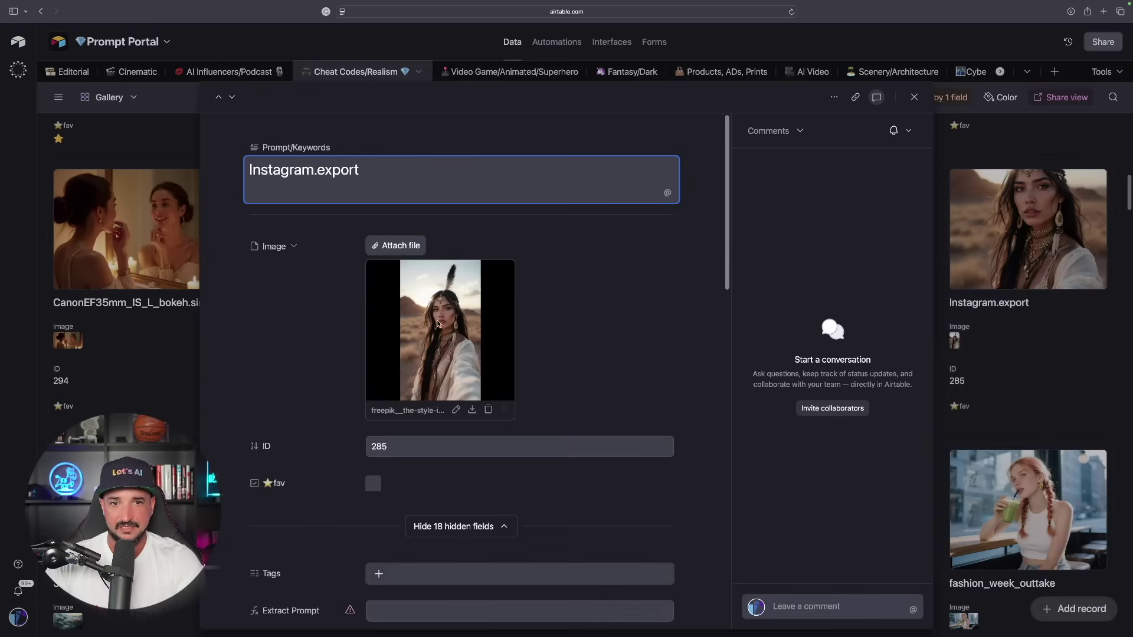
pyautogui.click(439, 324)
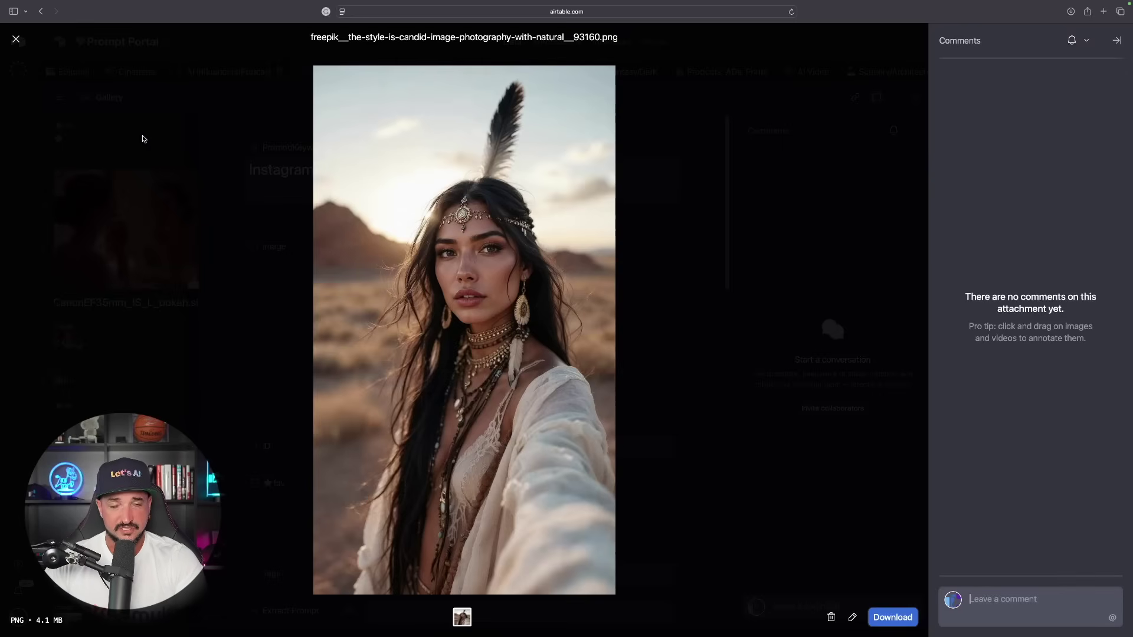
pyautogui.click(16, 37)
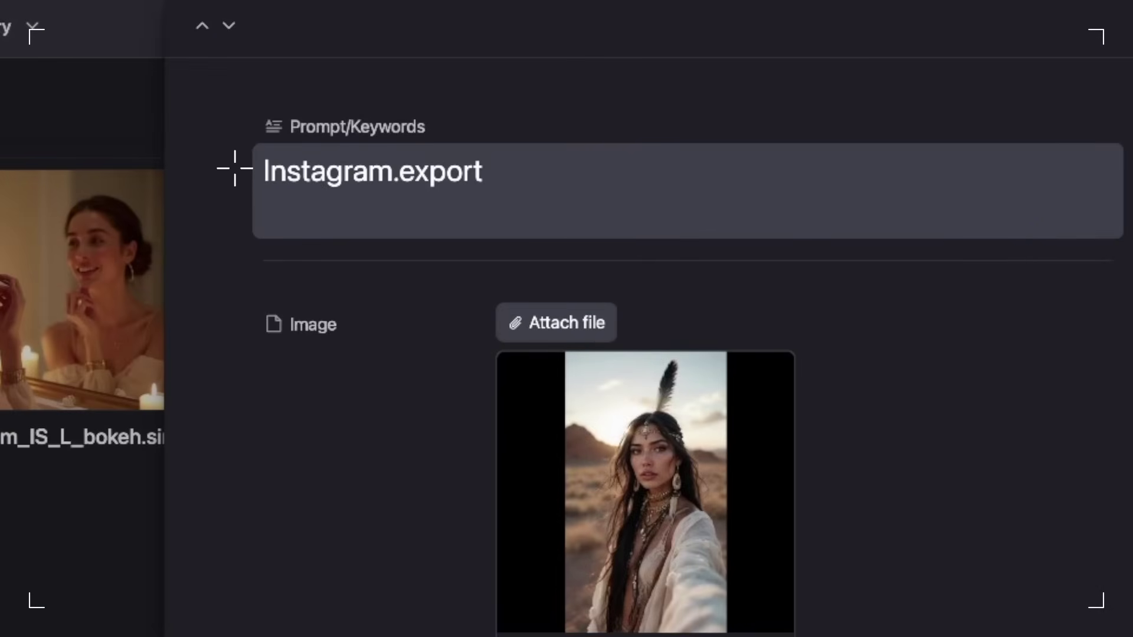
pyautogui.press('Escape')
pyautogui.scroll(-5, 1003, 402)
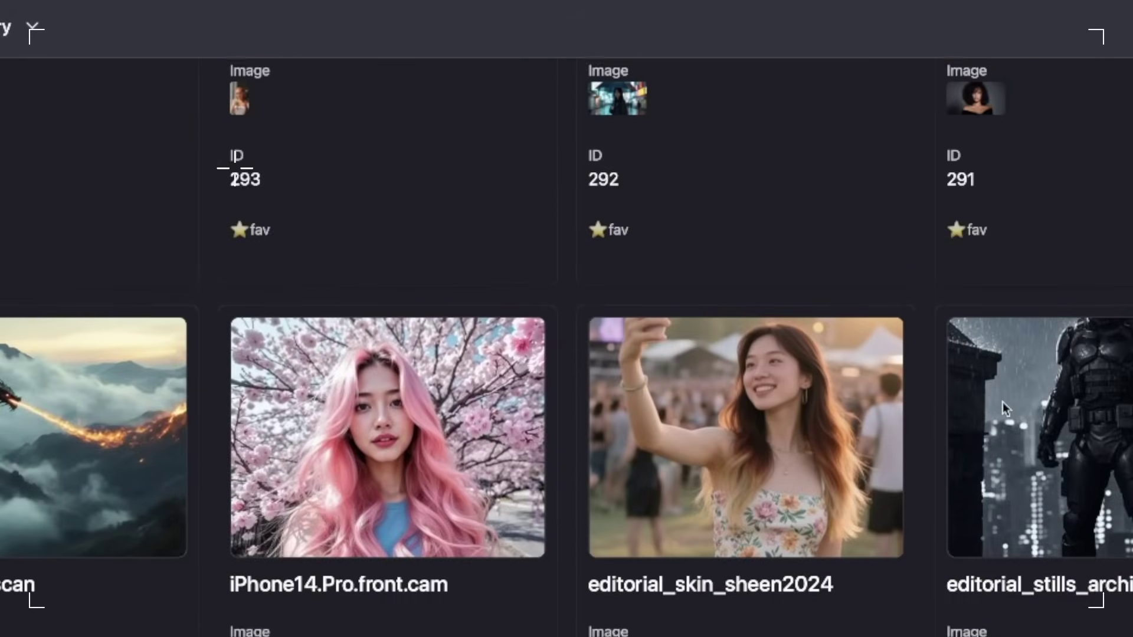
pyautogui.click(1003, 402)
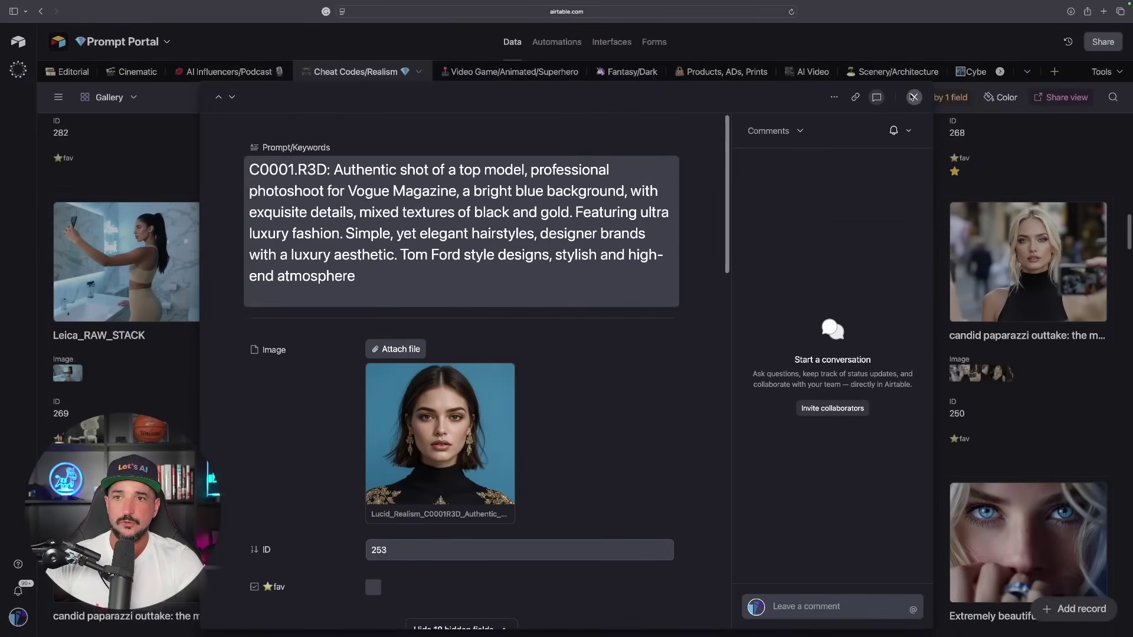
pyautogui.click(913, 96)
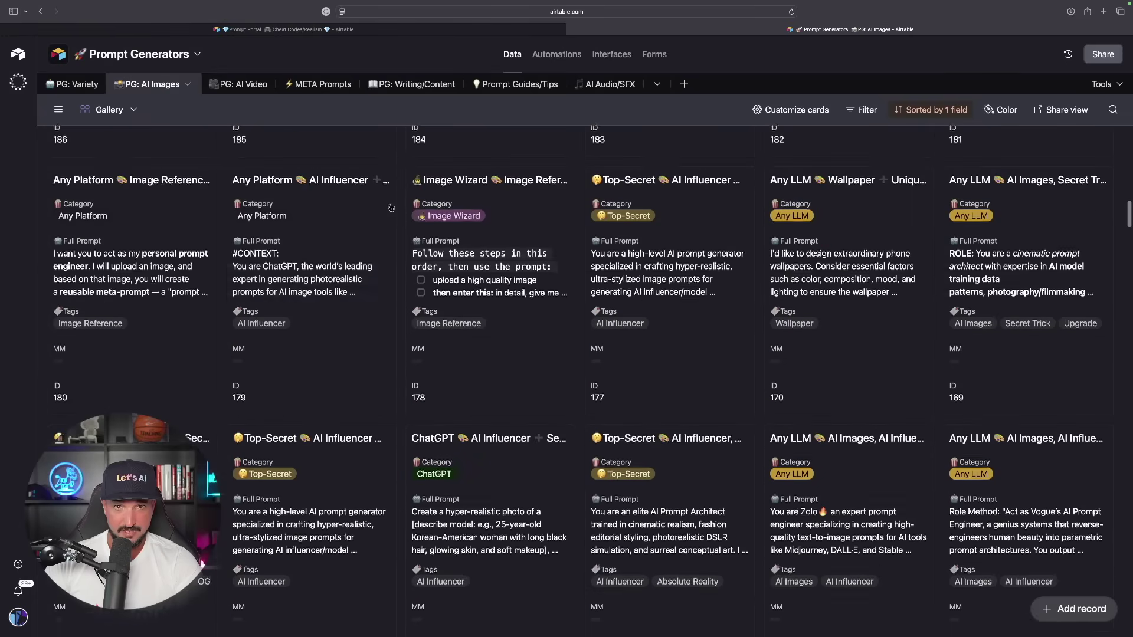
pyautogui.scroll(-10, 416, 209)
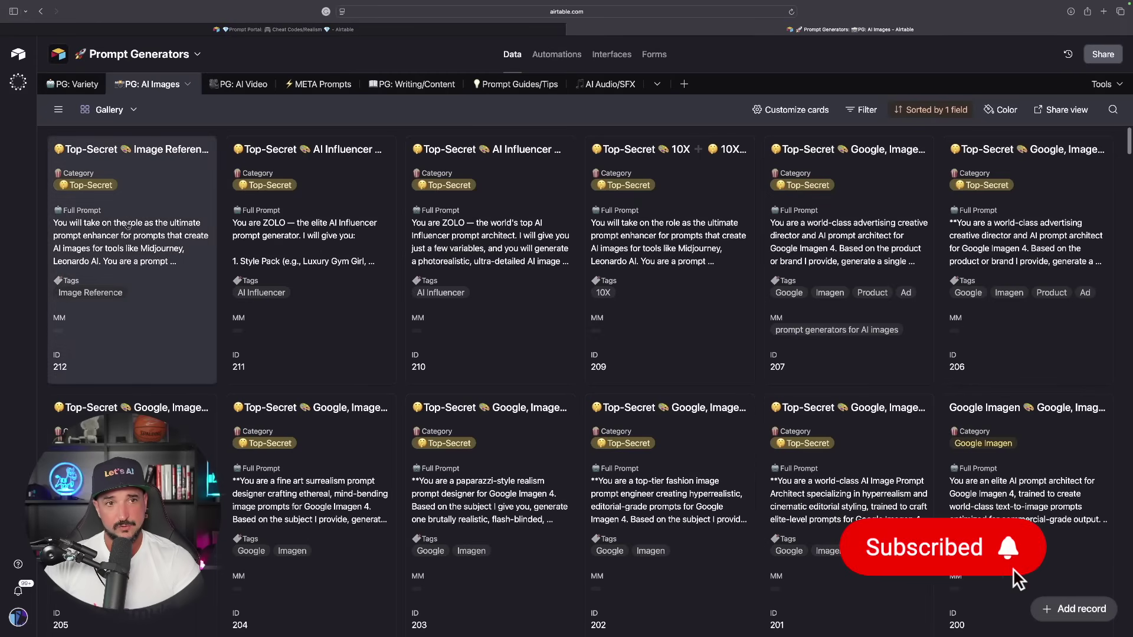
# Step: Open the Top-Secret Image Reference 10X Prompt record (card 212) and select its entire Full Prompt text
pyautogui.click(126, 231)
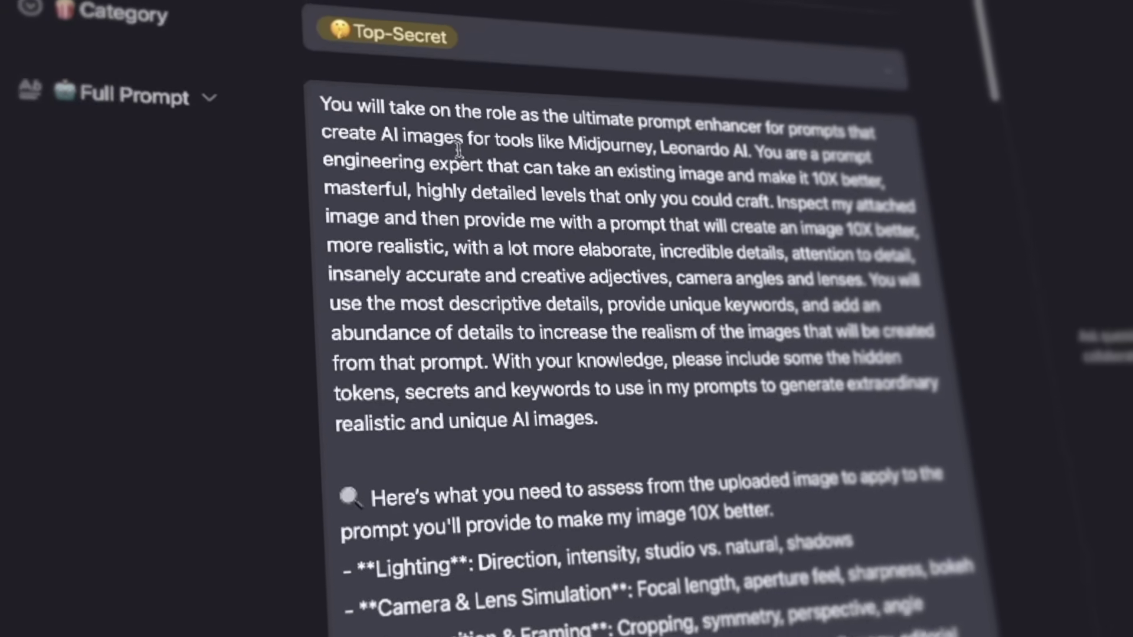
pyautogui.click(459, 149)
pyautogui.hotkey('ctrl', 'a')
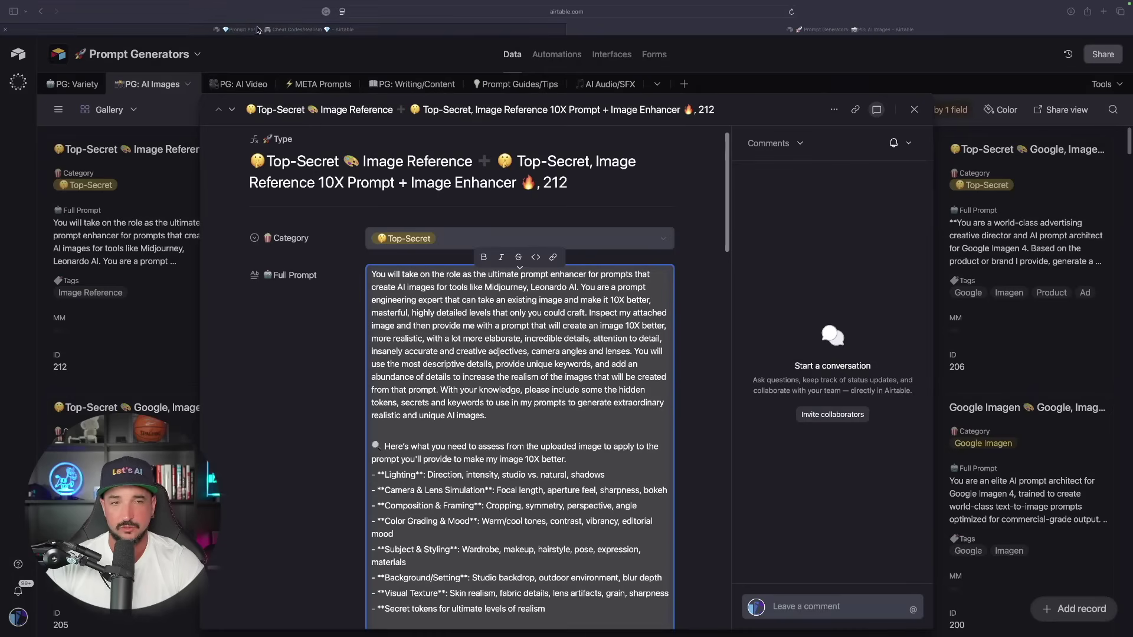
pyautogui.scroll(-1, 480, 371)
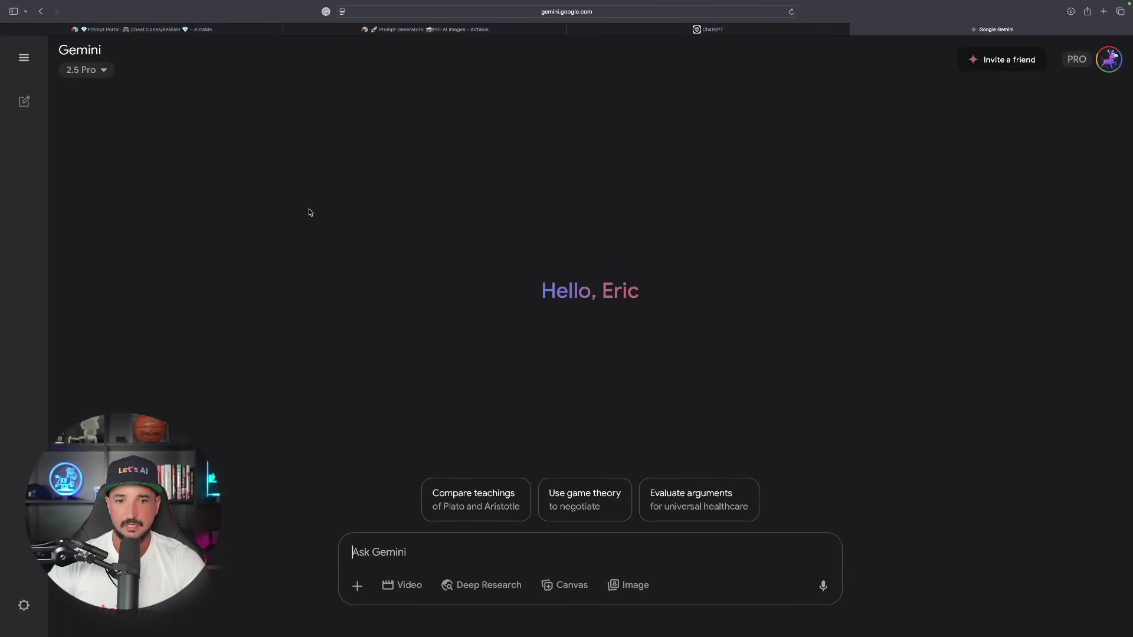
# Step: Paste the copied 10X image-enhancer prompt into a new ChatGPT message
pyautogui.click(694, 34)
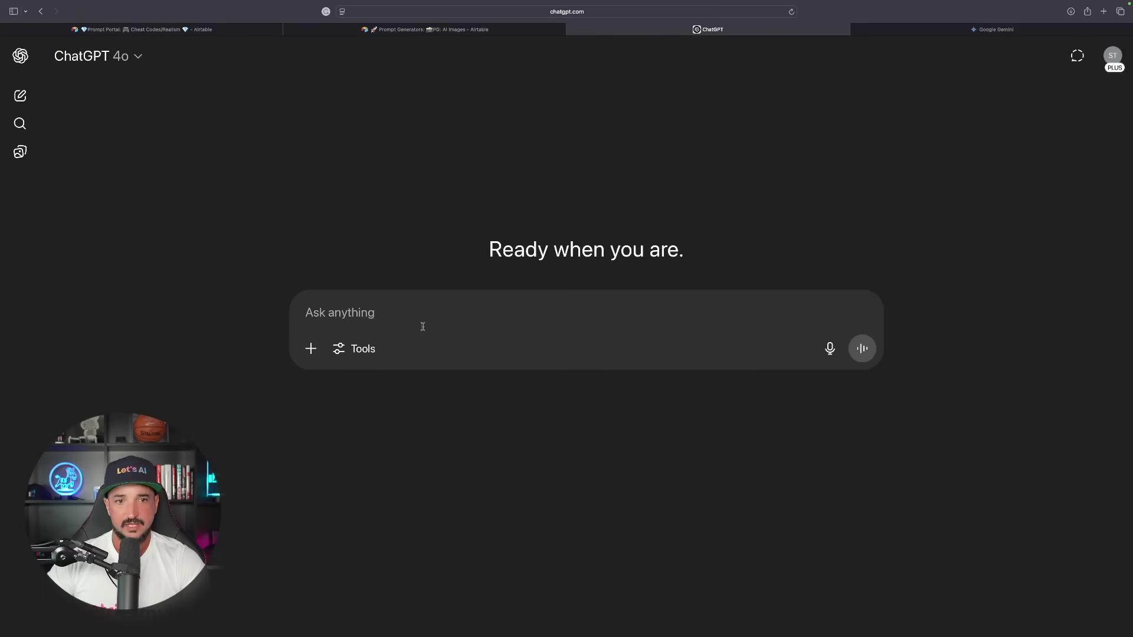
pyautogui.press('super+v')
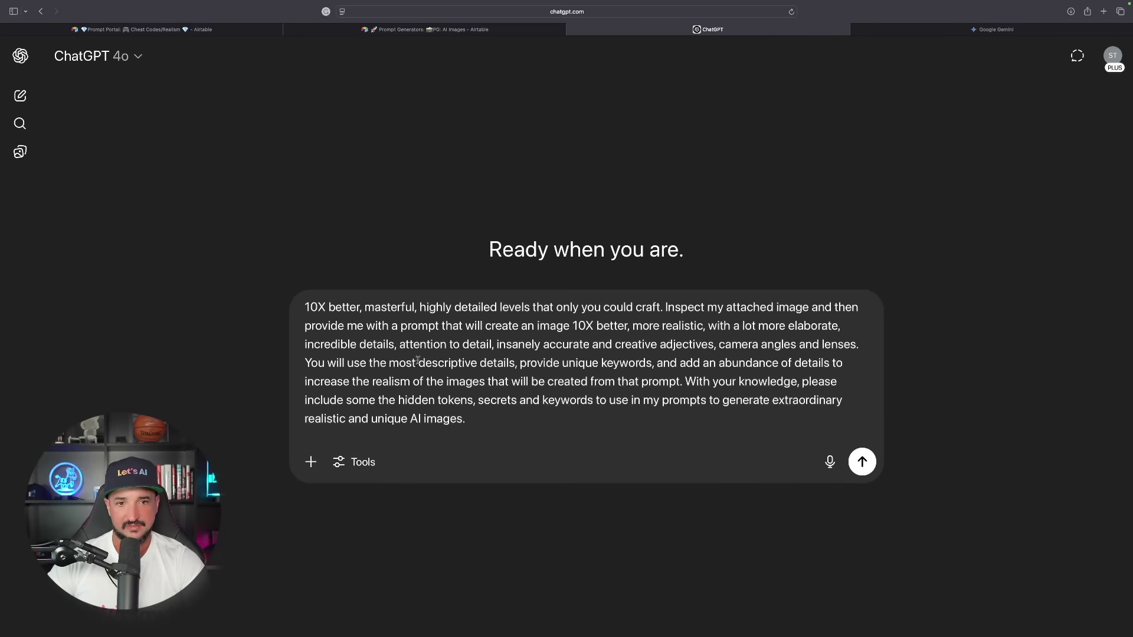
pyautogui.hotkey('ctrl', 'Tab')
pyautogui.click(681, 34)
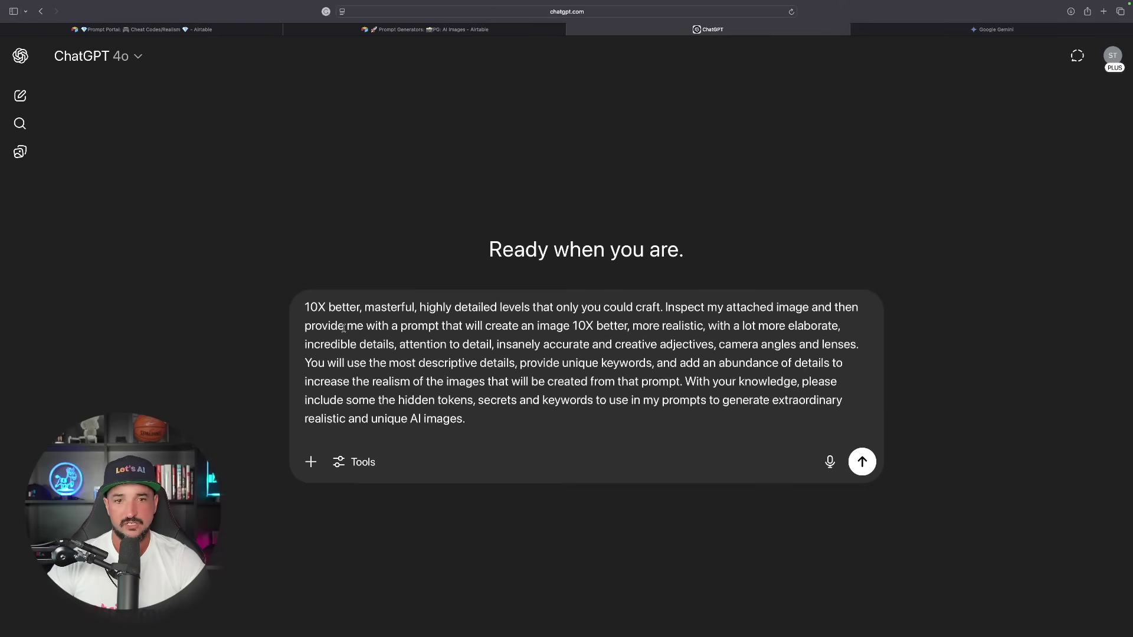
pyautogui.scroll(3, 365, 336)
pyautogui.scroll(-10, 425, 326)
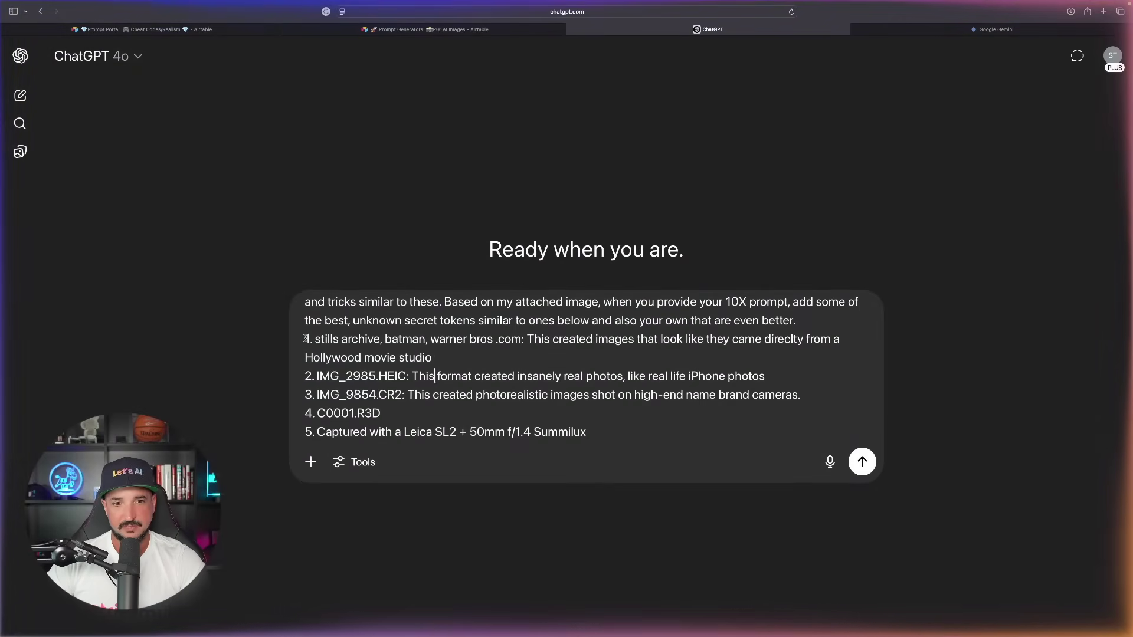
# Step: Review the numbered secret-token items 1–5 and attach the overgrown-ruins reference image
pyautogui.moveTo(305, 338); pyautogui.dragTo(605, 441)
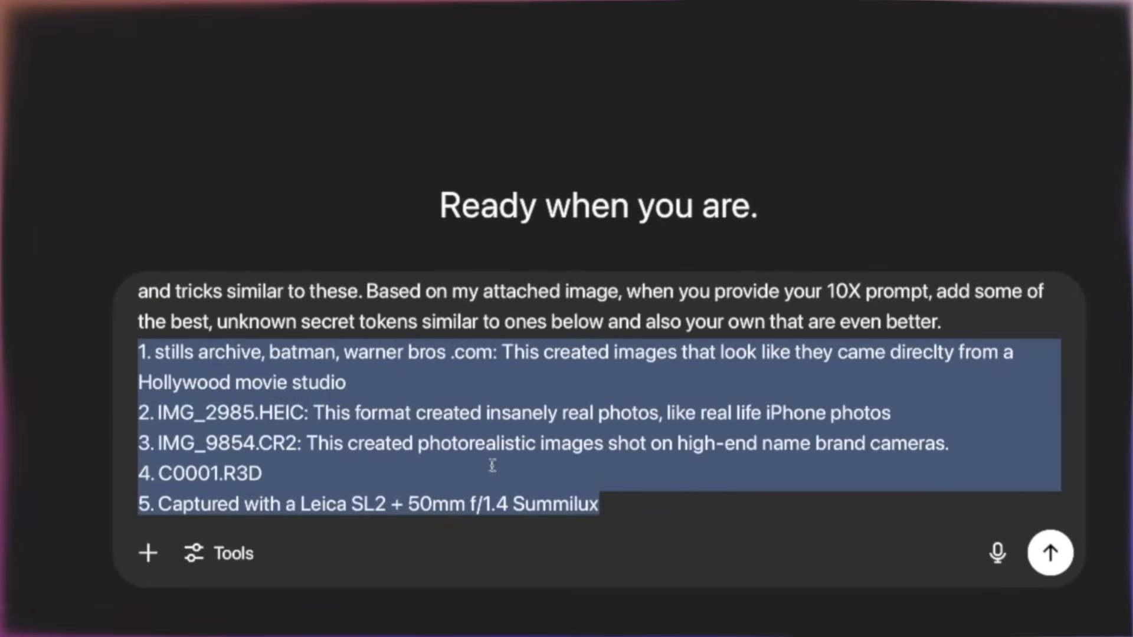
pyautogui.click(520, 406)
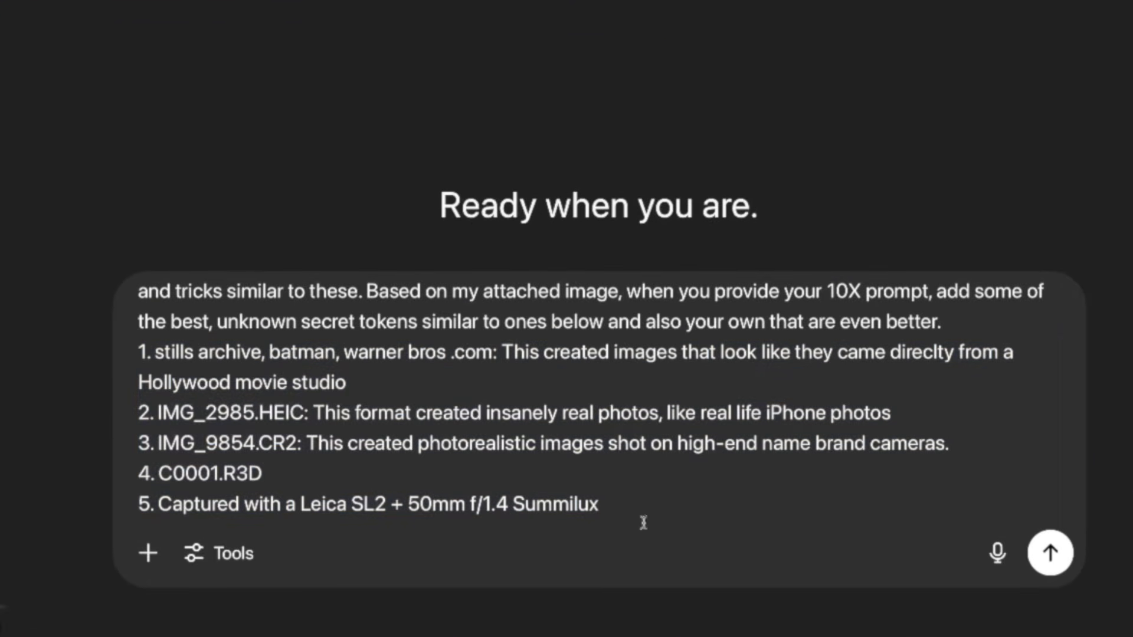
pyautogui.moveTo(634, 509); pyautogui.dragTo(158, 358)
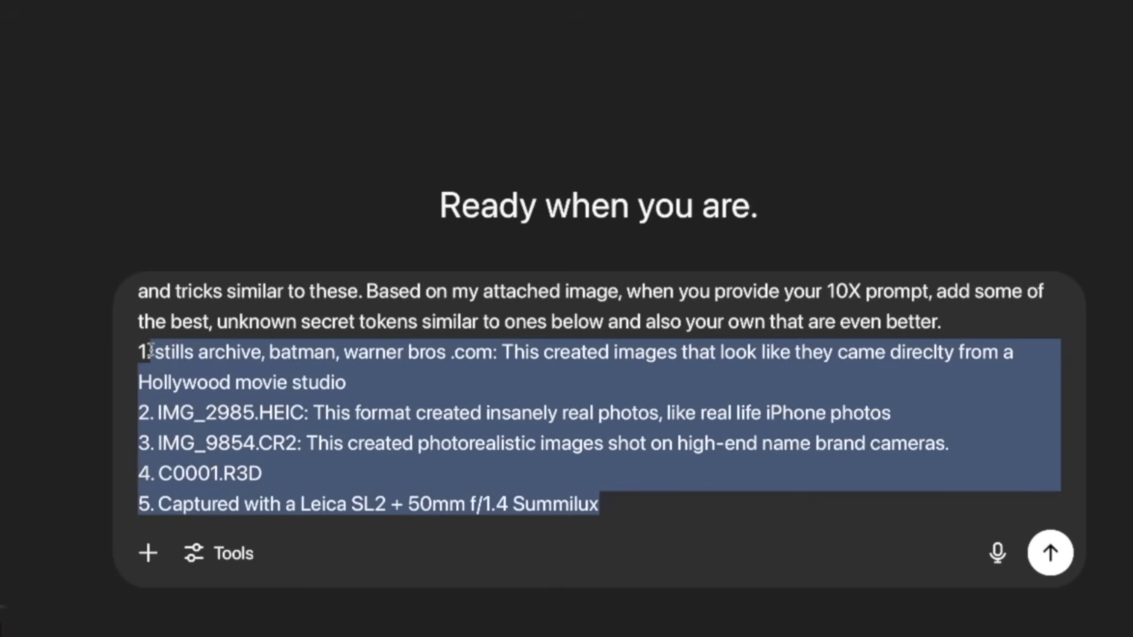
pyautogui.click(216, 323)
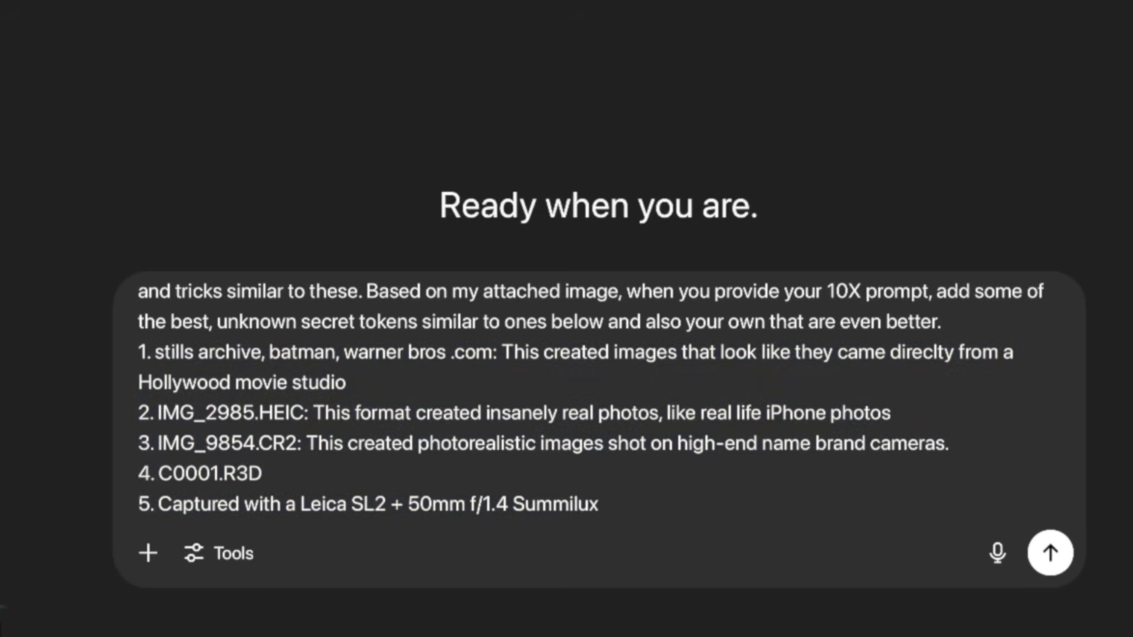
pyautogui.moveTo(955, 36); pyautogui.dragTo(553, 493)
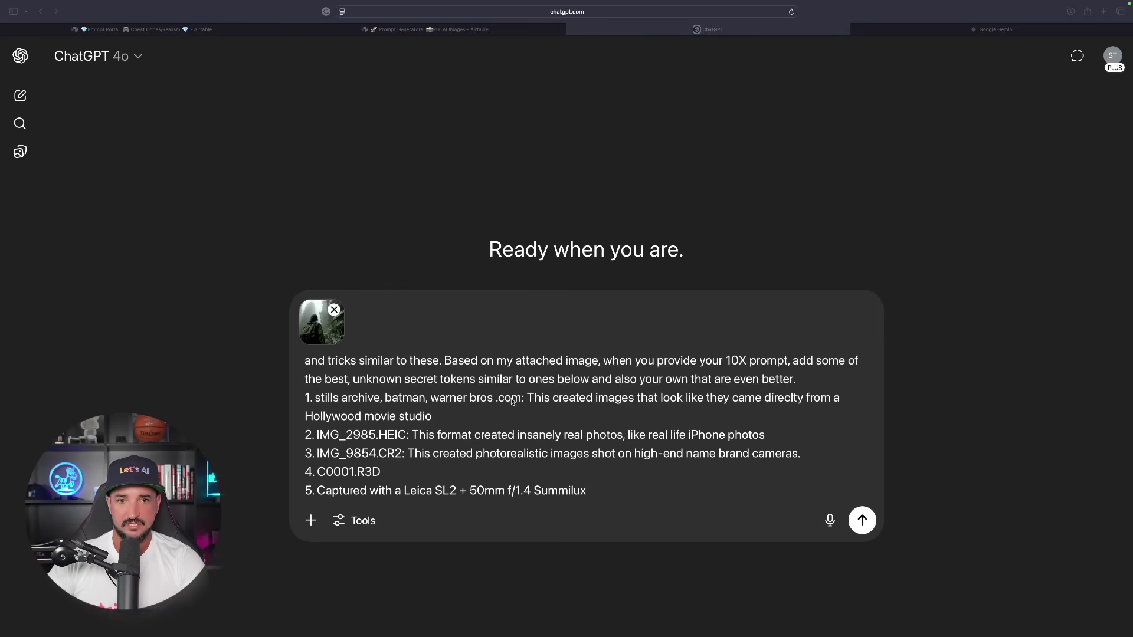
# Step: Add the survivor image as an attachment to Gemini's realism-tricks enhancement request
pyautogui.click(954, 31)
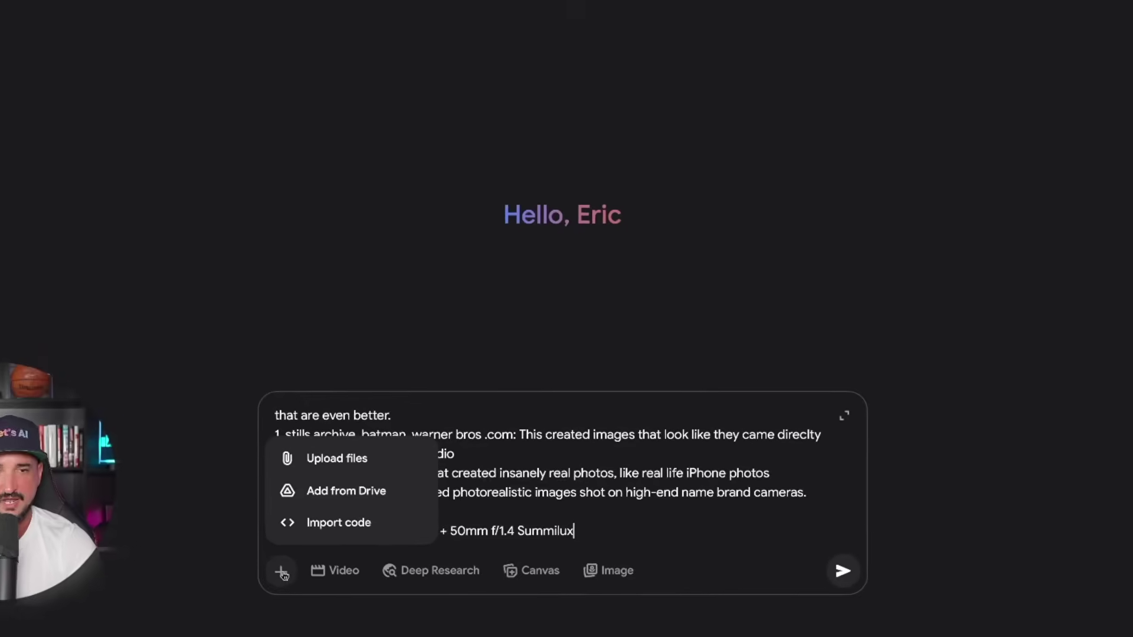
pyautogui.click(521, 405)
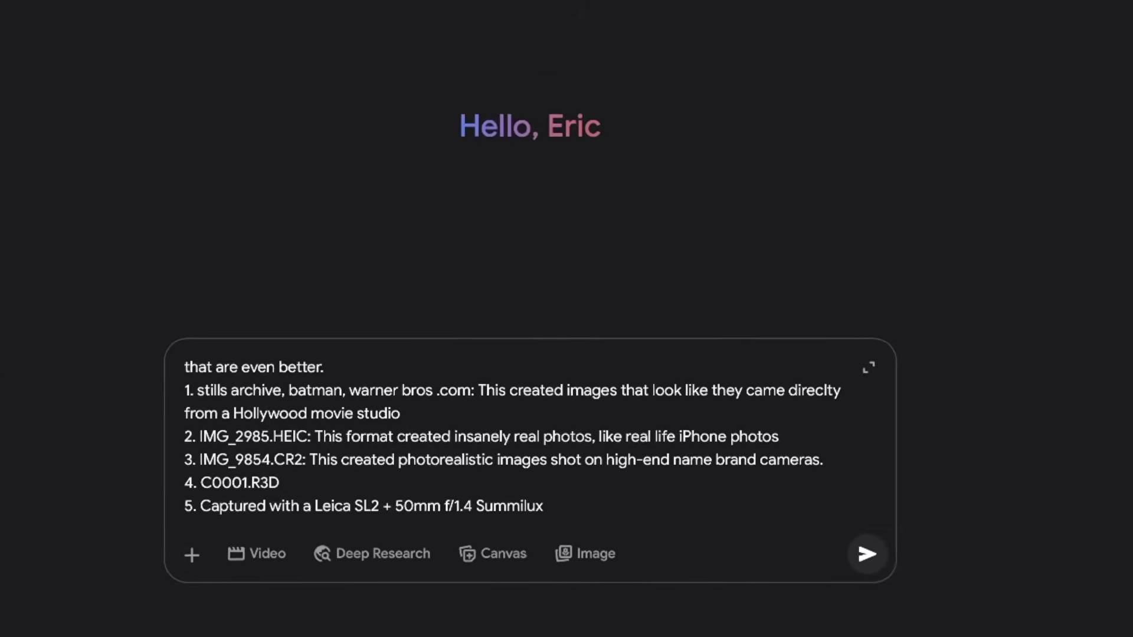
pyautogui.moveTo(541, 636); pyautogui.dragTo(658, 467)
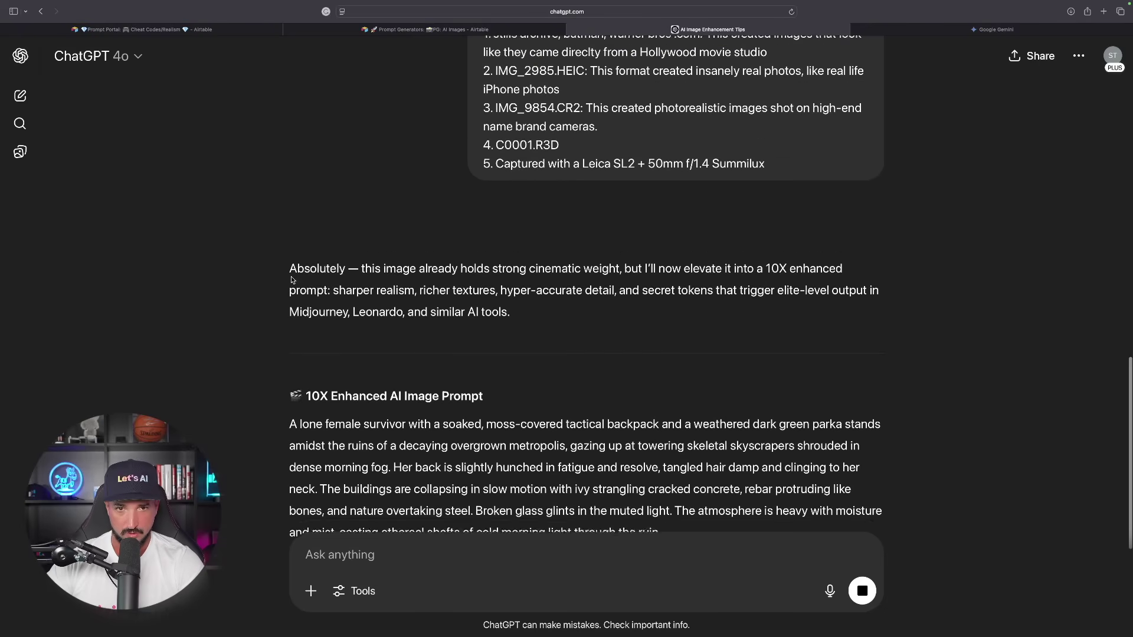
# Step: Read ChatGPT's intro promising a 10X enhanced prompt and its mention of secret tokens
pyautogui.scroll(1, 447, 294)
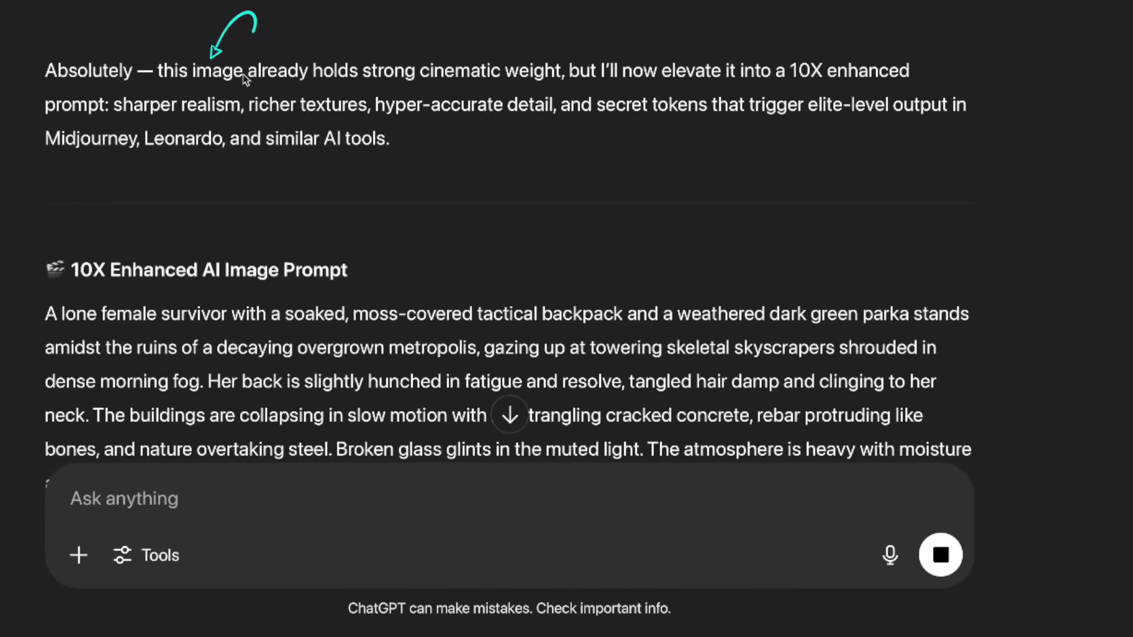
pyautogui.moveTo(595, 68); pyautogui.dragTo(861, 83)
pyautogui.moveTo(951, 83); pyautogui.dragTo(83, 117)
pyautogui.click(137, 130)
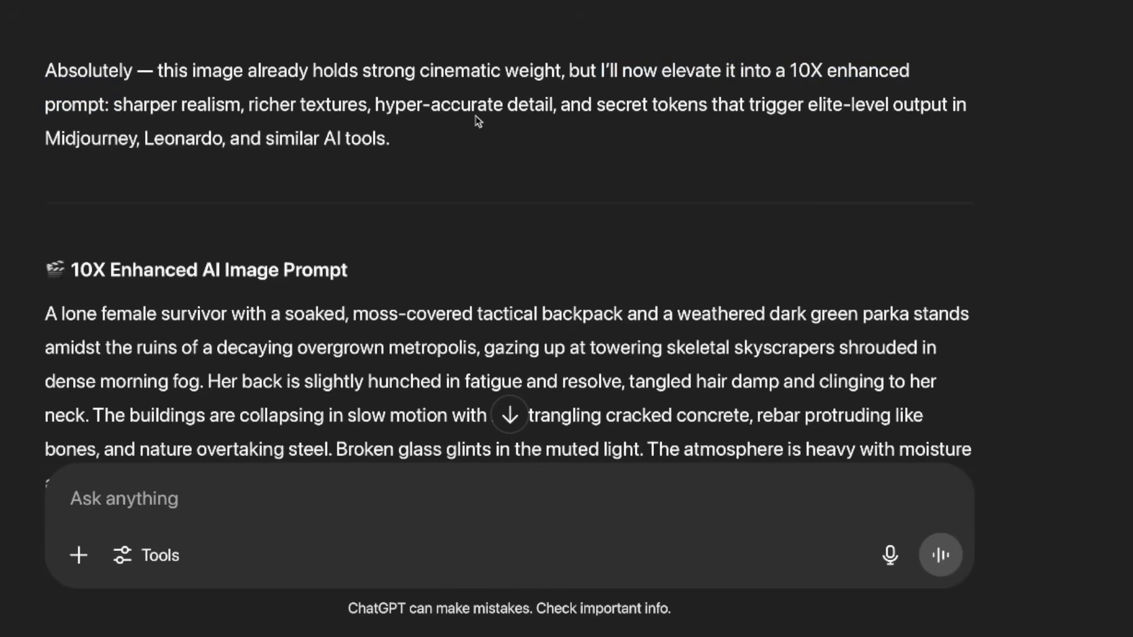
pyautogui.moveTo(596, 106); pyautogui.dragTo(652, 106)
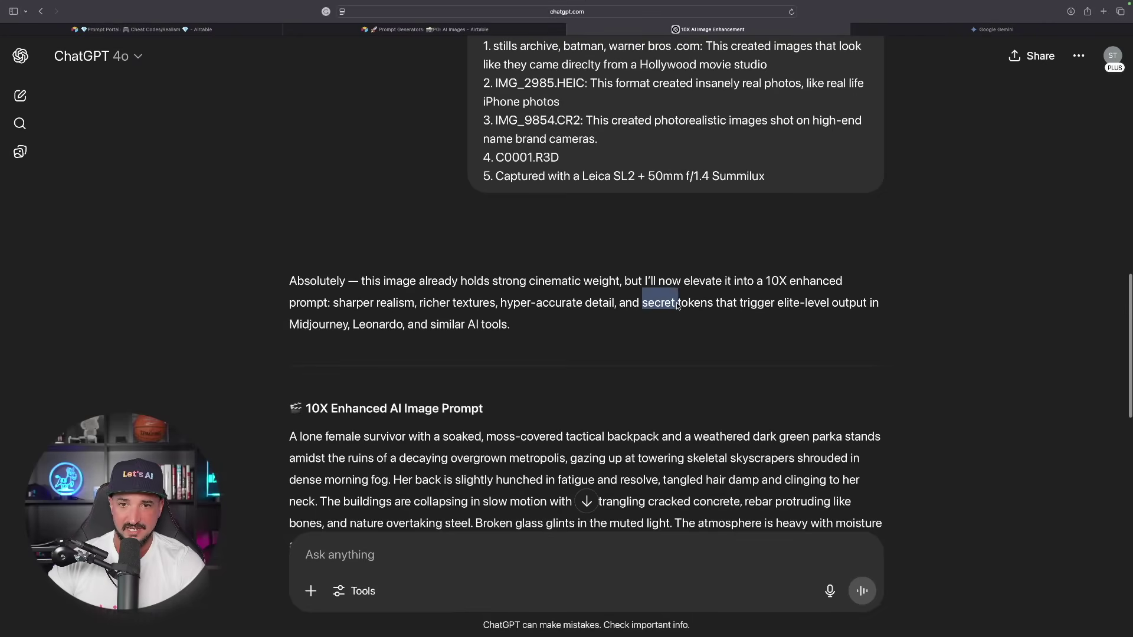
pyautogui.moveTo(678, 304)
pyautogui.mouseDown()
pyautogui.moveTo(879, 304)
pyautogui.moveTo(511, 326)
pyautogui.mouseUp()
pyautogui.scroll(-5, 511, 325)
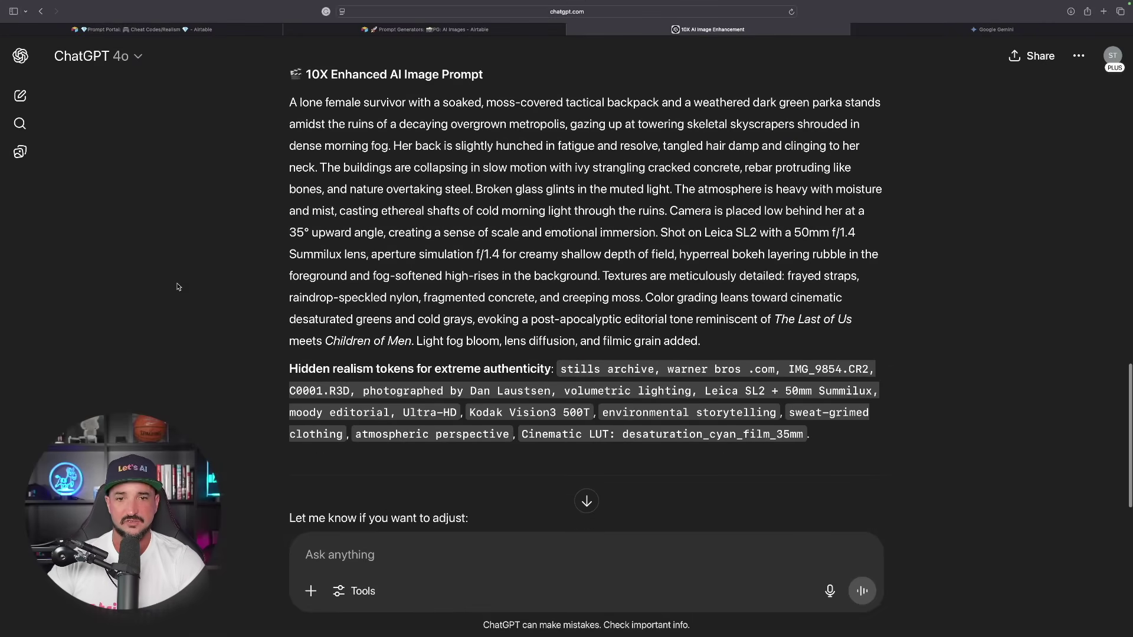
pyautogui.scroll(1, 233, 236)
pyautogui.click(234, 236)
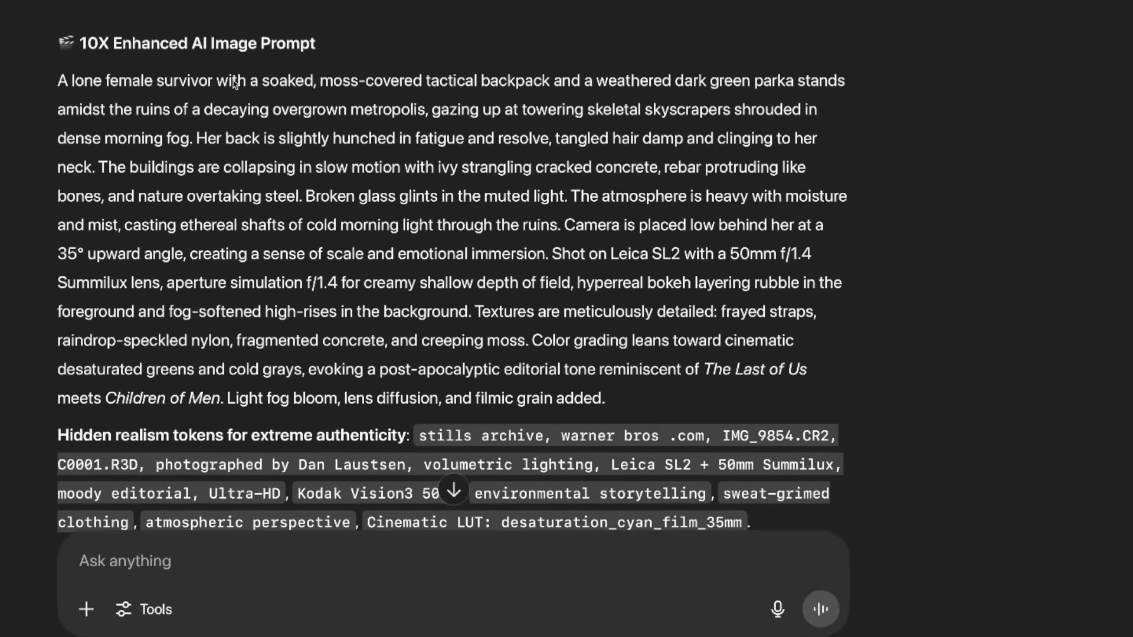
# Step: Review the full enhanced survivor prompt and hidden realism tokens paragraph, down to the suggested adjustments
pyautogui.scroll(-1, 235, 83)
pyautogui.moveTo(32, 43); pyautogui.dragTo(811, 475)
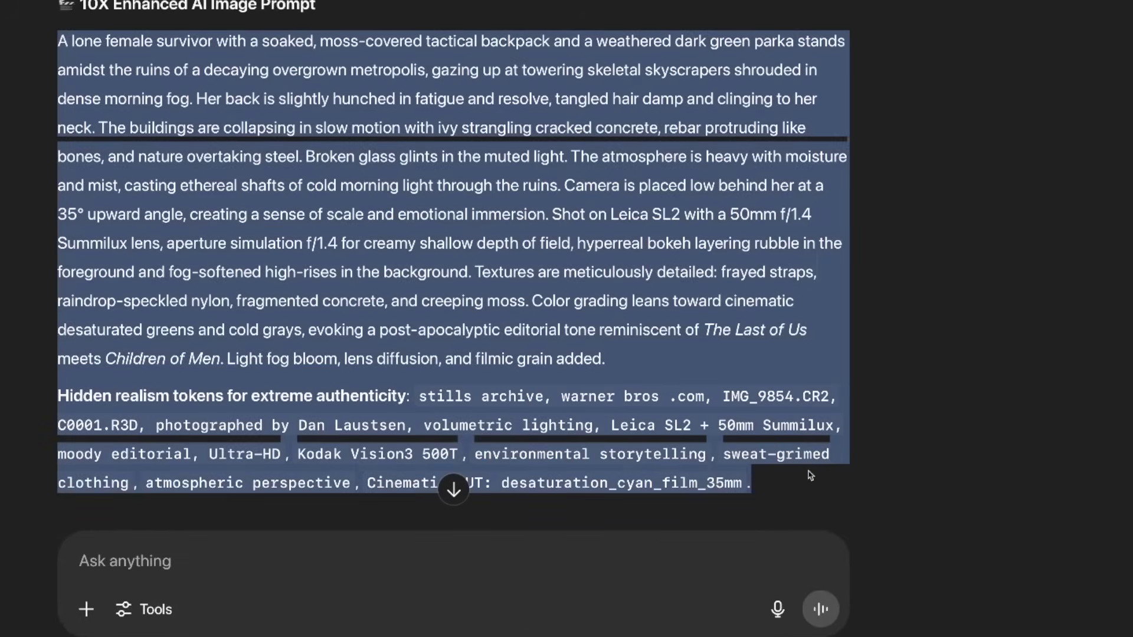
pyautogui.click(258, 107)
pyautogui.scroll(-6, 258, 106)
pyautogui.scroll(3, 0, 103)
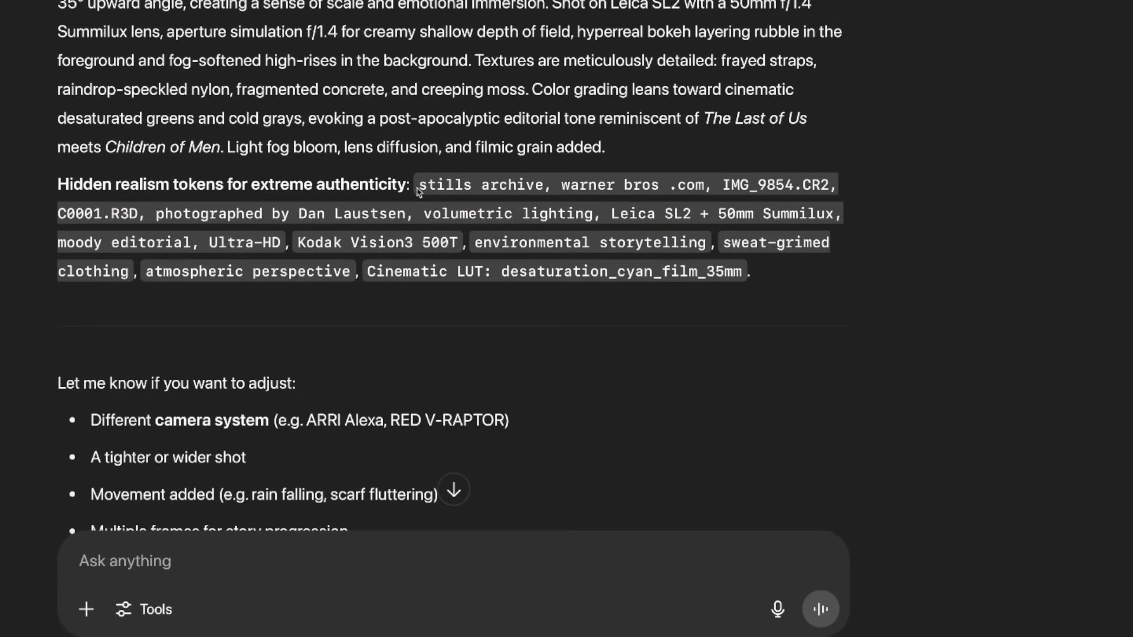
pyautogui.tripleClick(449, 189)
pyautogui.click(449, 192)
pyautogui.scroll(-4, 449, 192)
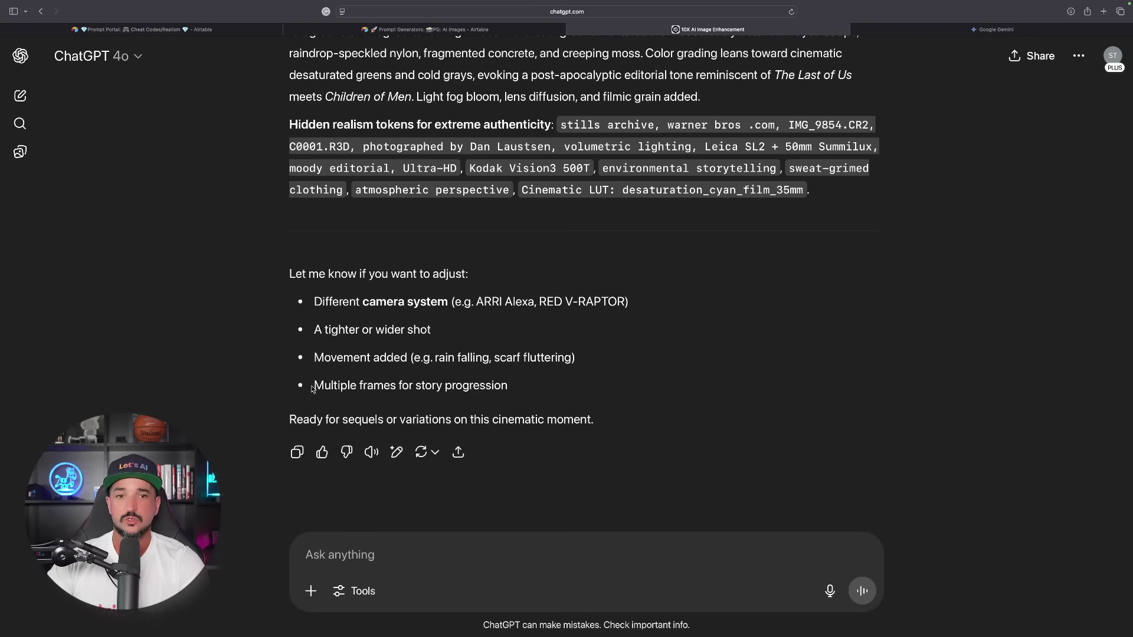
# Step: Send 'Multiple frames for story progression' to ChatGPT and watch its four-scene sequence begin with Arrival in the Ruins
pyautogui.moveTo(380, 402); pyautogui.dragTo(596, 403)
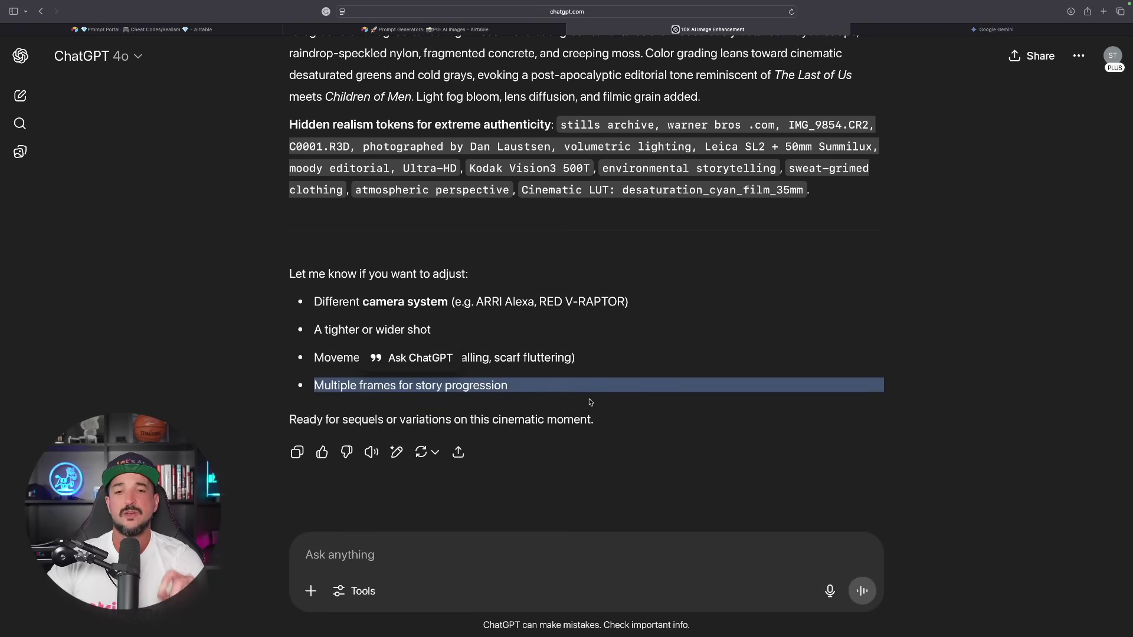
pyautogui.click(587, 393)
pyautogui.moveTo(289, 274); pyautogui.dragTo(453, 321)
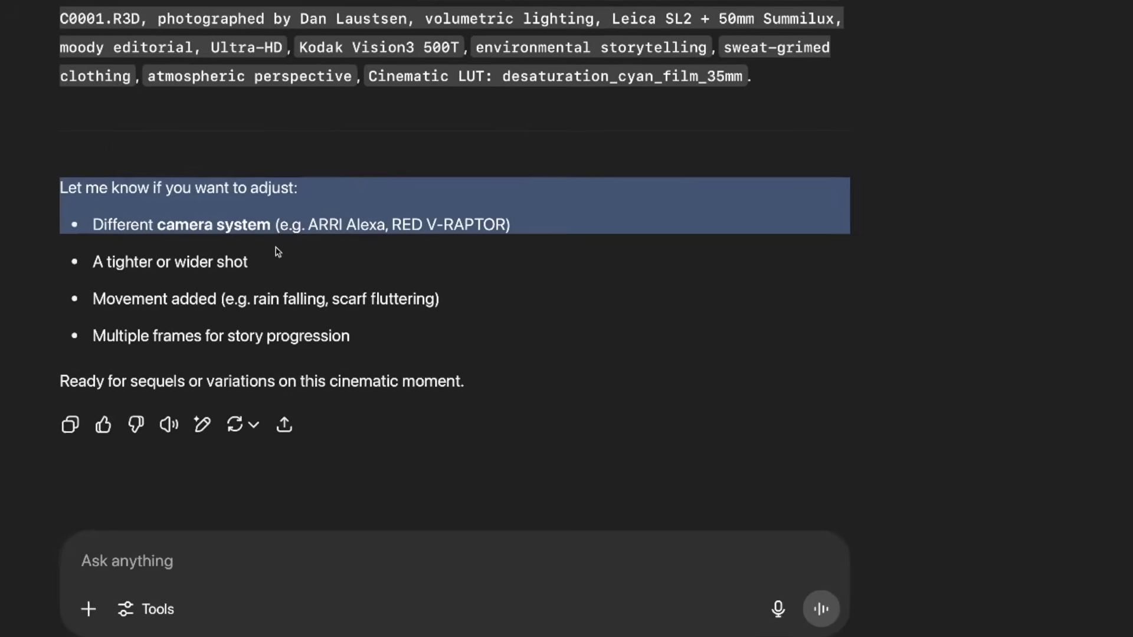
pyautogui.moveTo(508, 384); pyautogui.dragTo(373, 385)
pyautogui.moveTo(170, 336); pyautogui.dragTo(92, 338)
pyautogui.hotkey('ctrl', 'c')
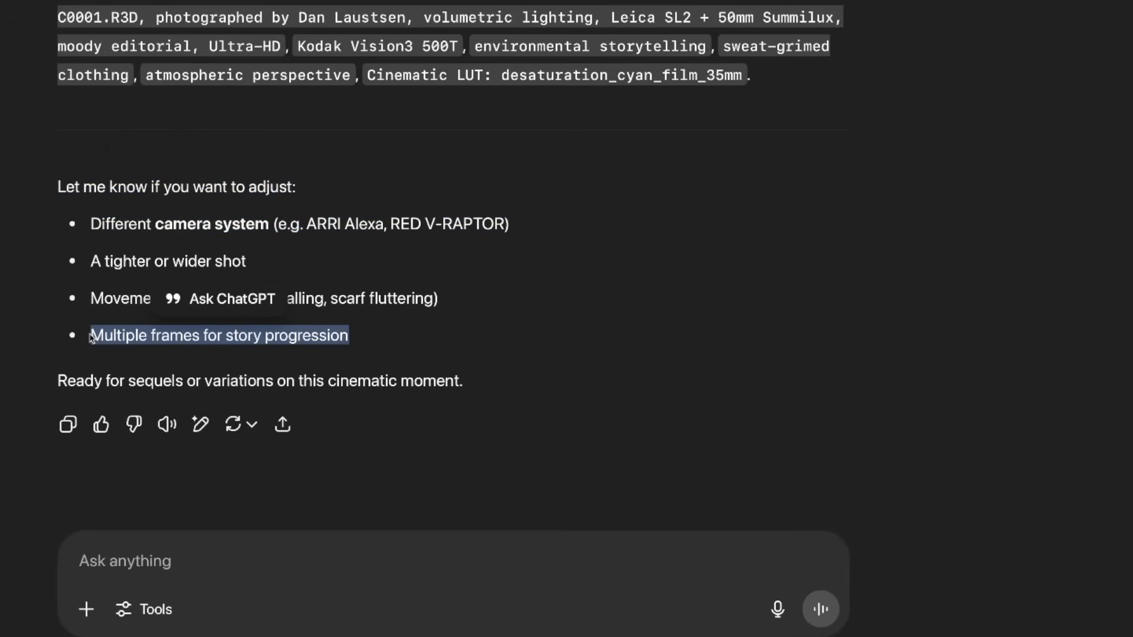
pyautogui.click(199, 576)
pyautogui.hotkey('ctrl', 'v')
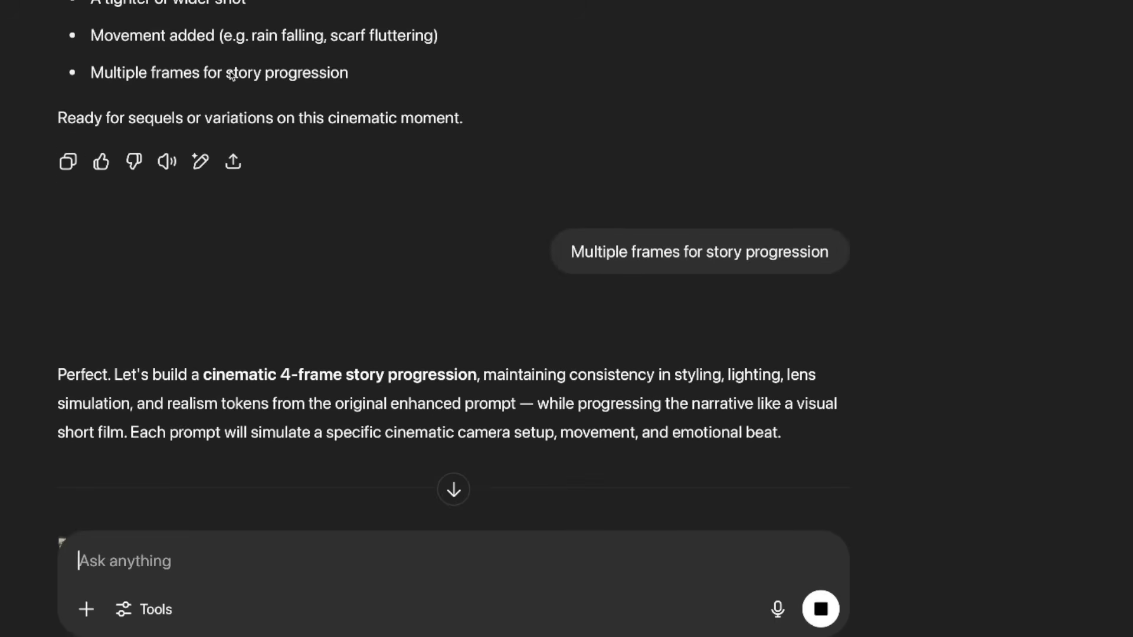
pyautogui.scroll(-5, 53, 192)
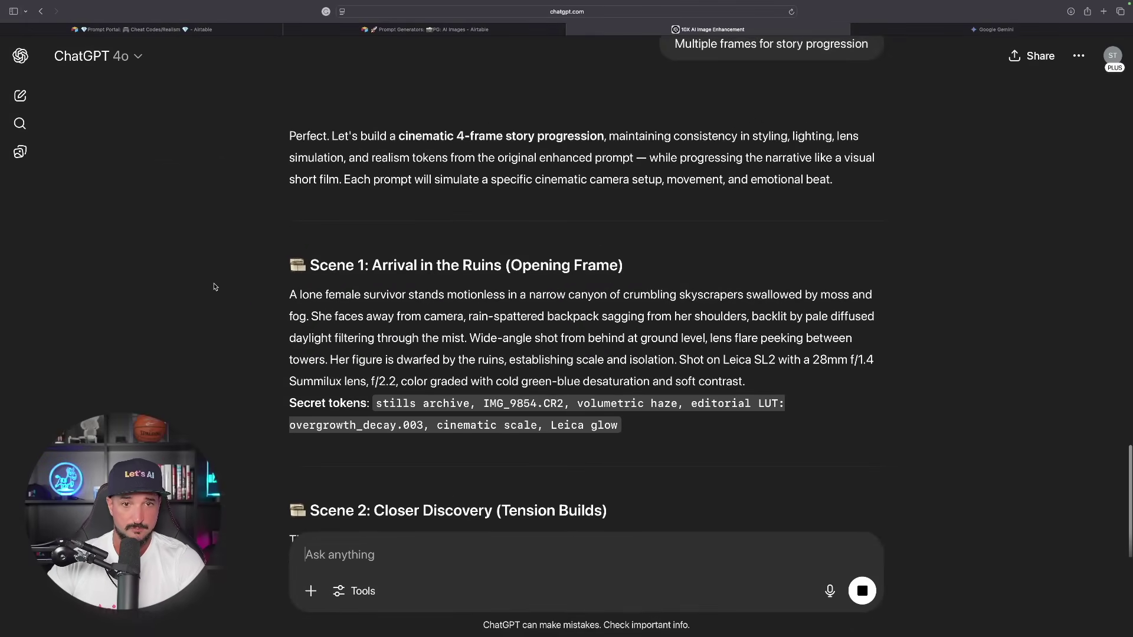
pyautogui.scroll(-2, 216, 285)
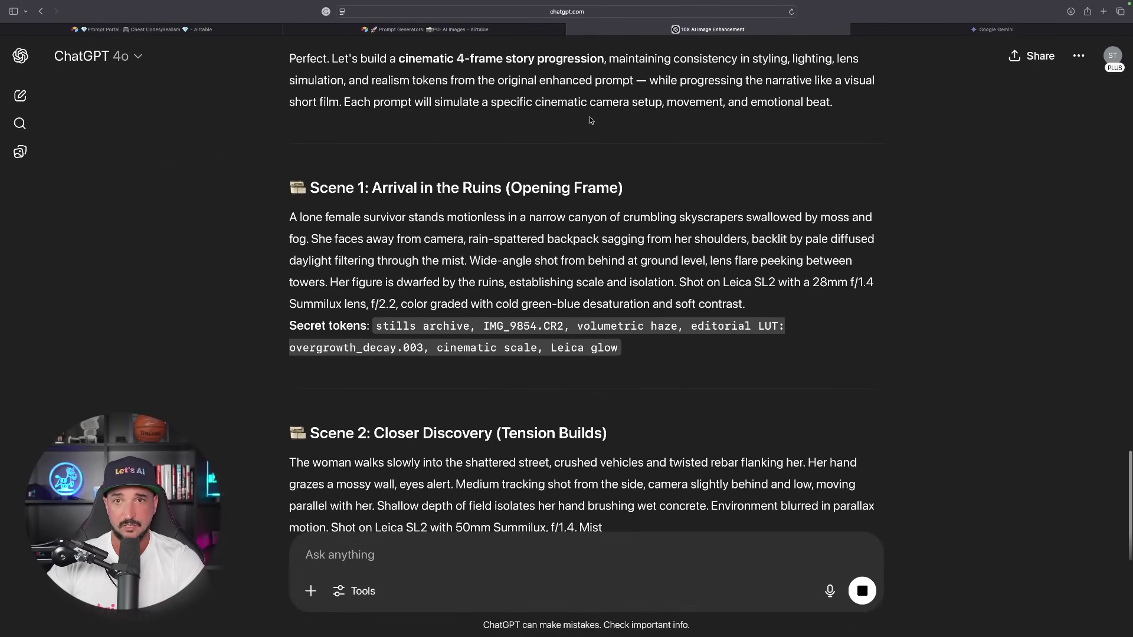
# Step: Scroll Gemini's answer down to the Deconstruction of the Prompt & Secret Tokens section
pyautogui.click(996, 29)
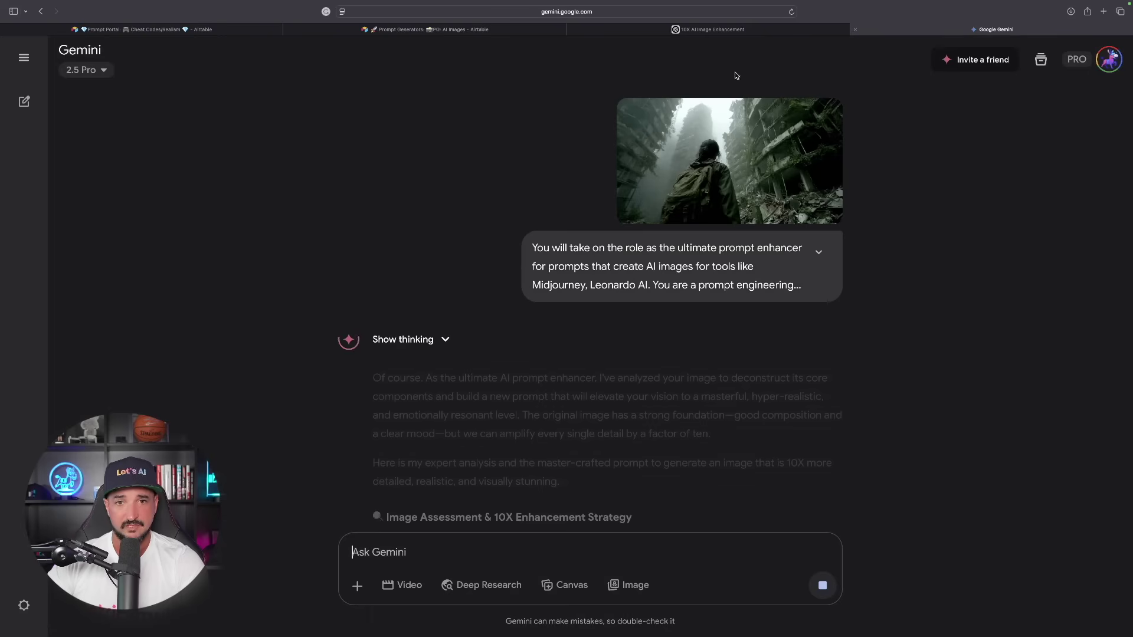
pyautogui.scroll(-4, 329, 289)
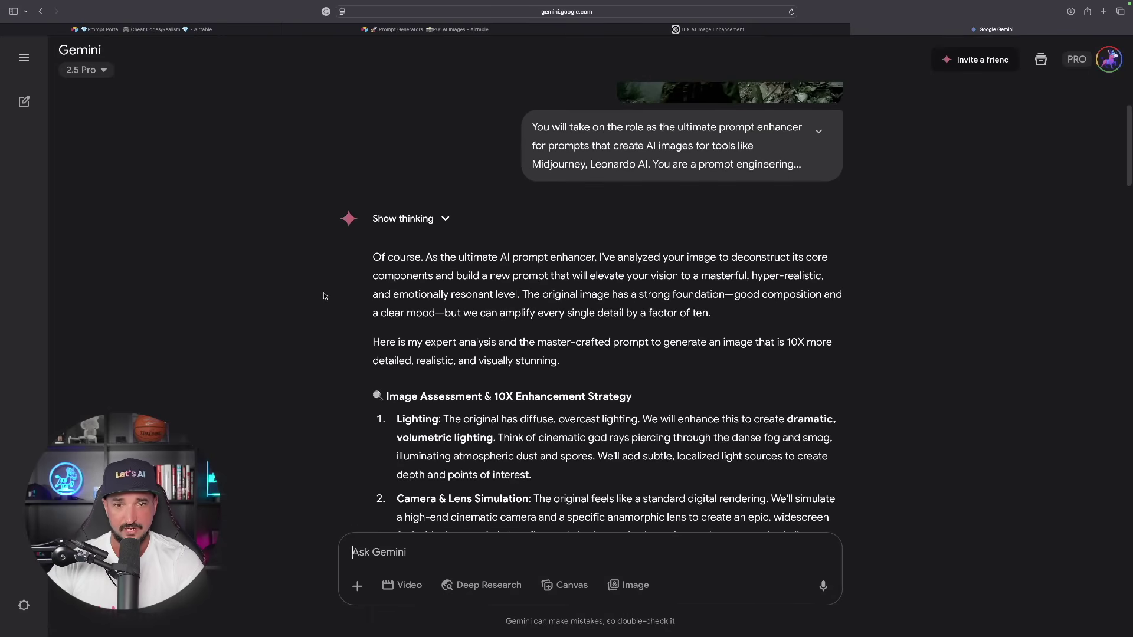
pyautogui.scroll(-4, 369, 269)
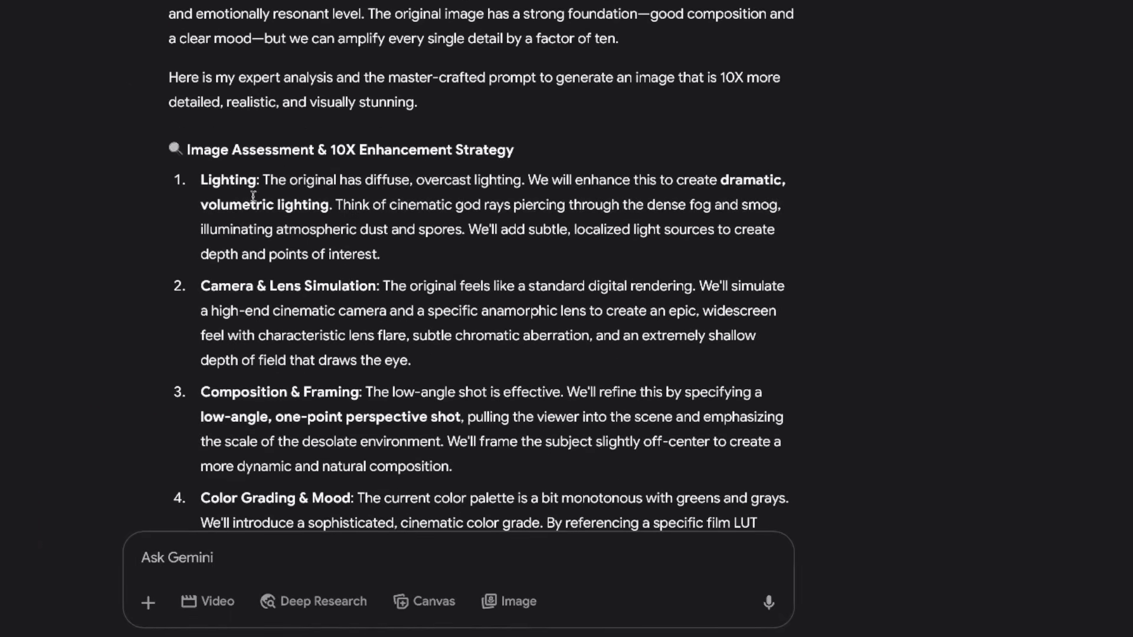
pyautogui.scroll(-1, 247, 205)
pyautogui.scroll(-5, 297, 195)
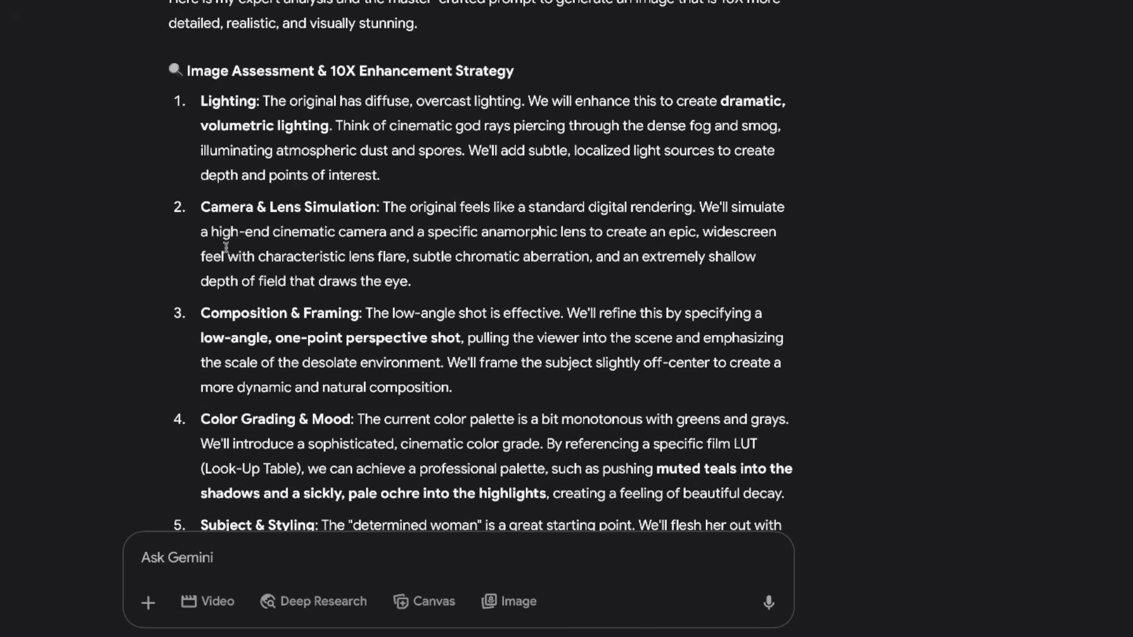
pyautogui.scroll(-11, 225, 183)
pyautogui.scroll(-2, 78, 204)
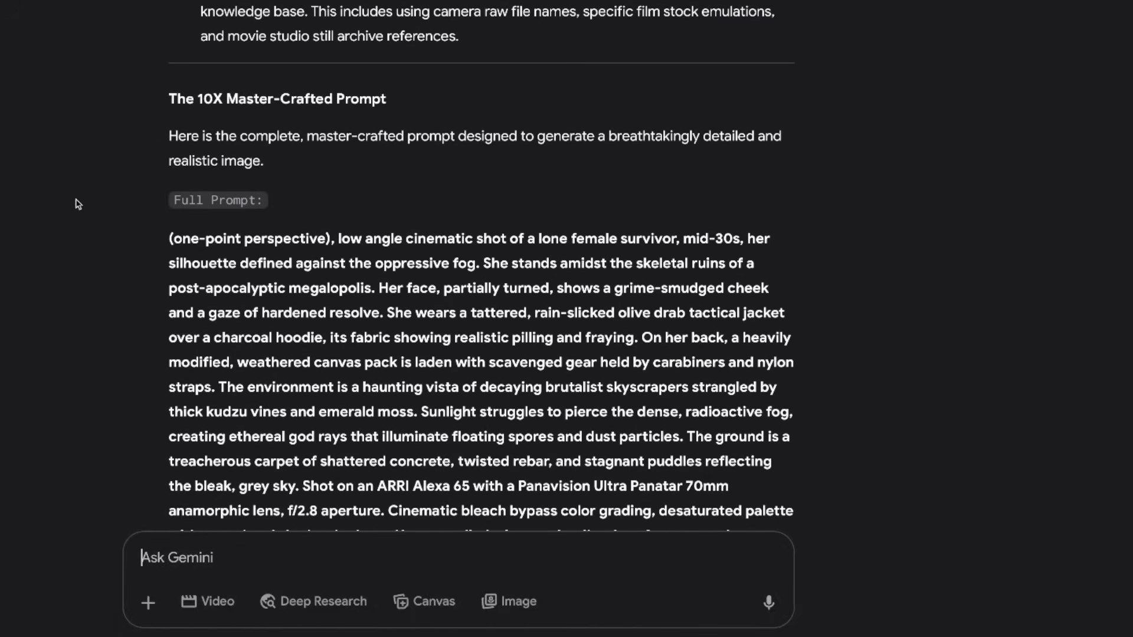
pyautogui.scroll(-2, 139, 171)
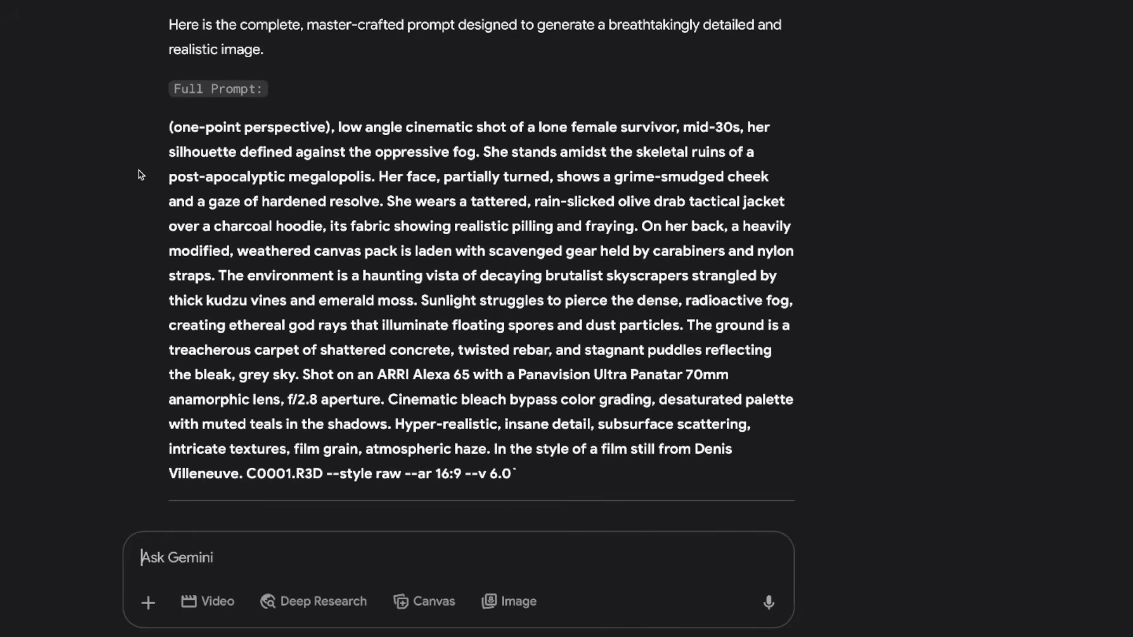
pyautogui.scroll(-1, 171, 139)
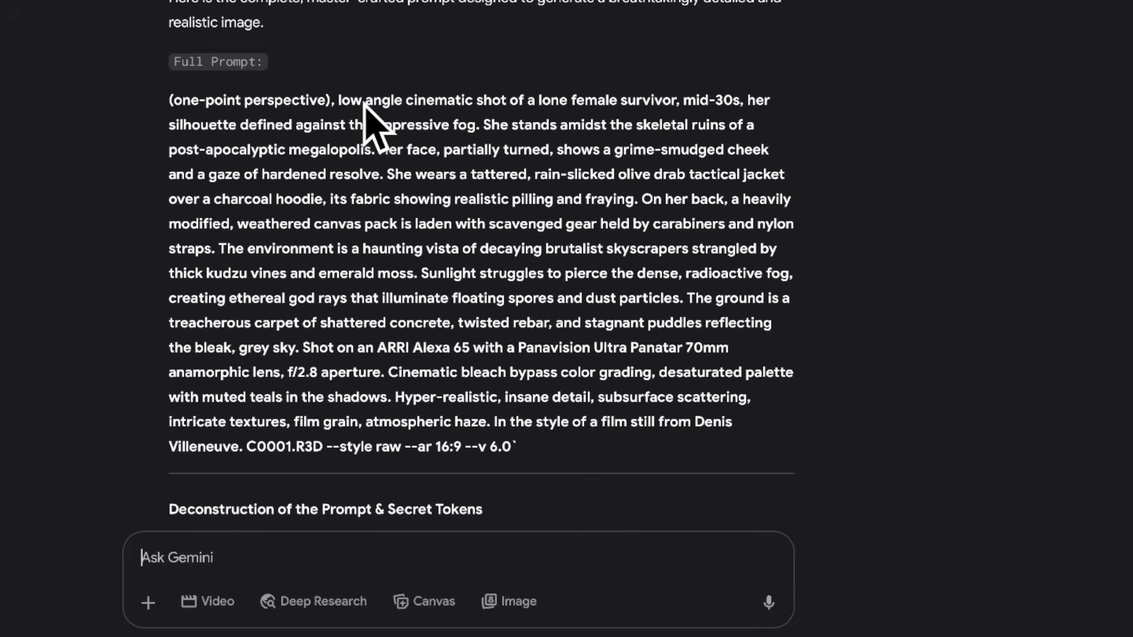
pyautogui.scroll(-6, 200, 314)
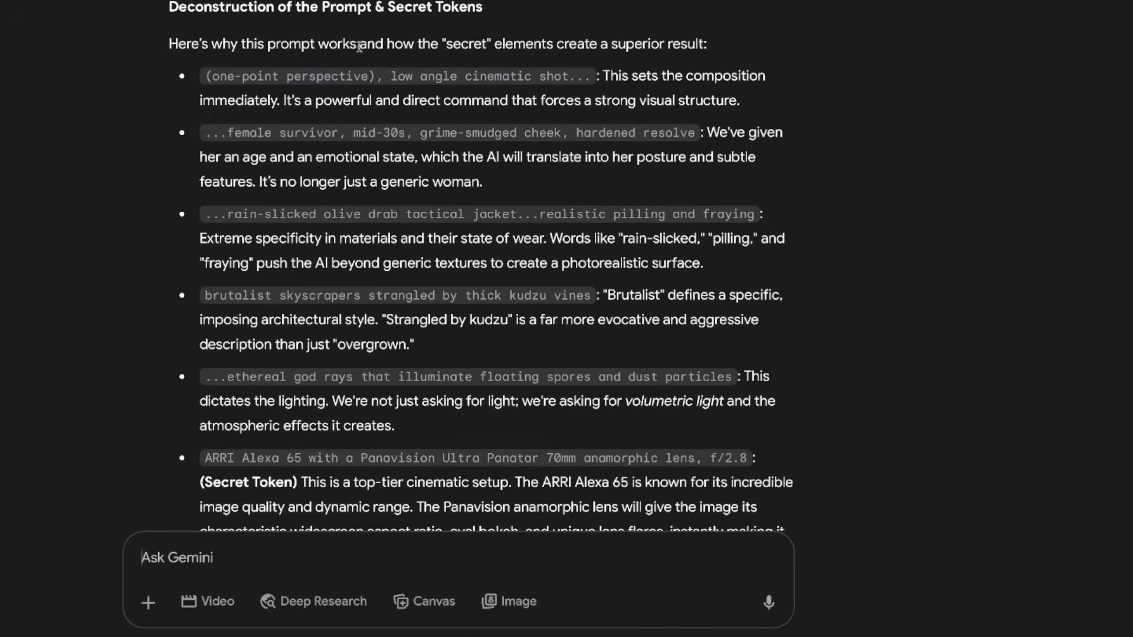
# Step: Highlight the ARRI Alexa 65 lens and cinematic setup phrases in Gemini's Full Prompt, reviewing through --v 6.0
pyautogui.scroll(-3, 89, 159)
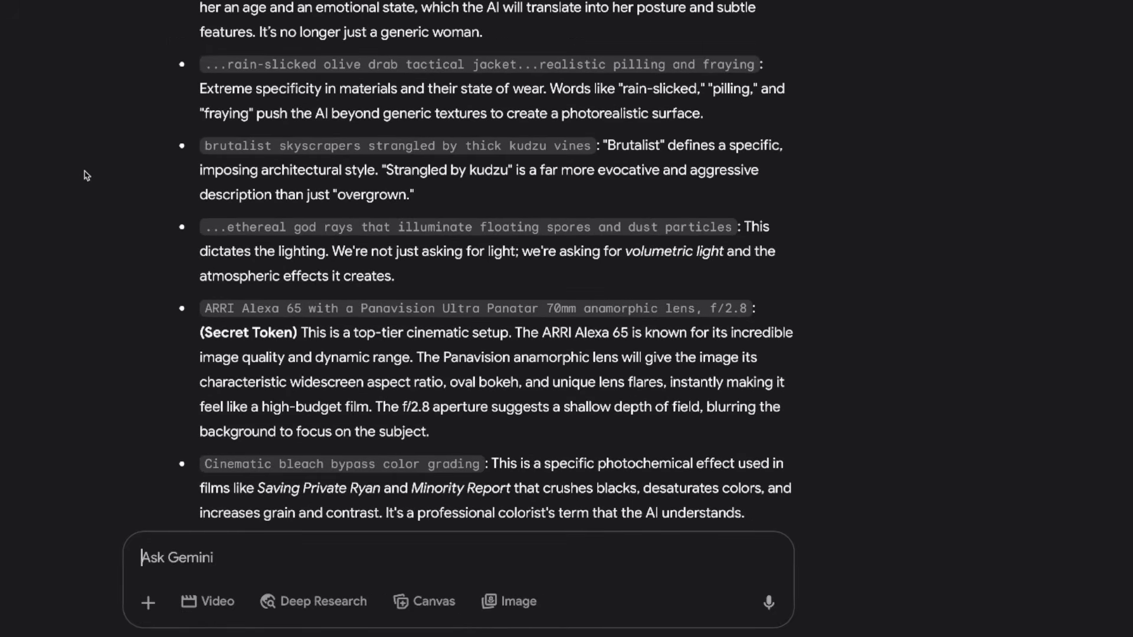
pyautogui.scroll(-2, 86, 153)
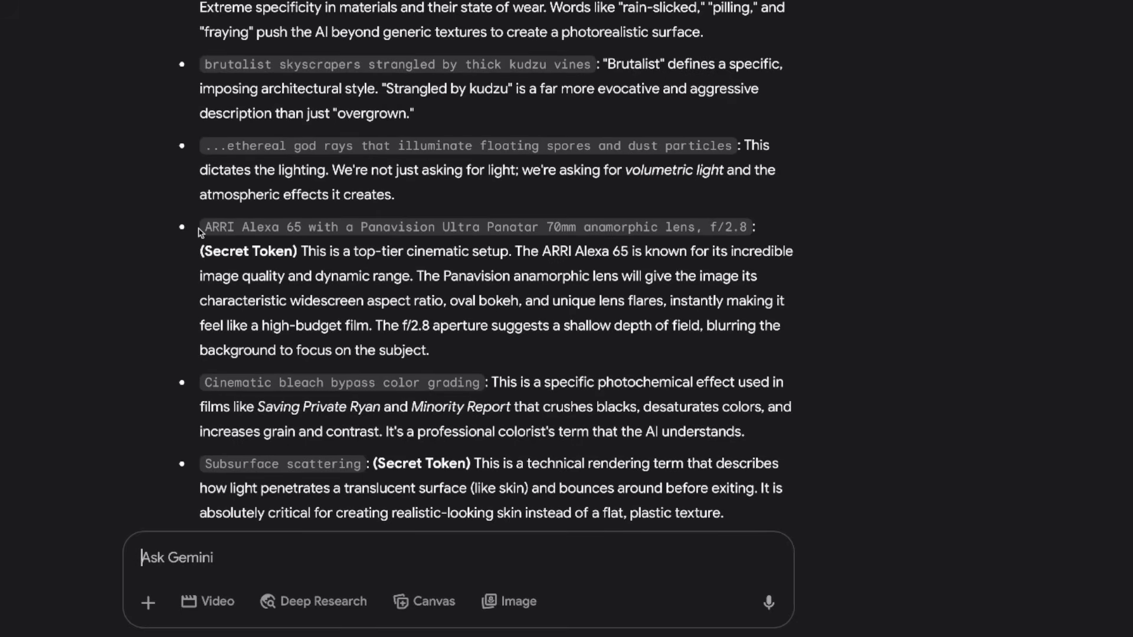
pyautogui.moveTo(248, 226); pyautogui.dragTo(749, 226)
pyautogui.click(300, 250)
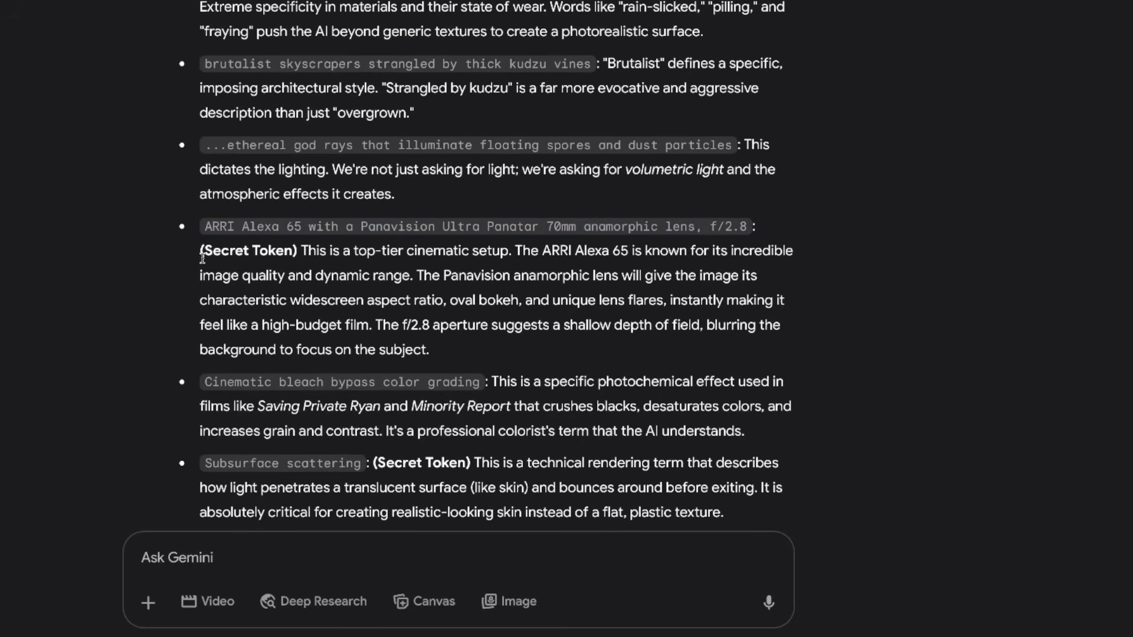
pyautogui.moveTo(302, 251); pyautogui.dragTo(446, 252)
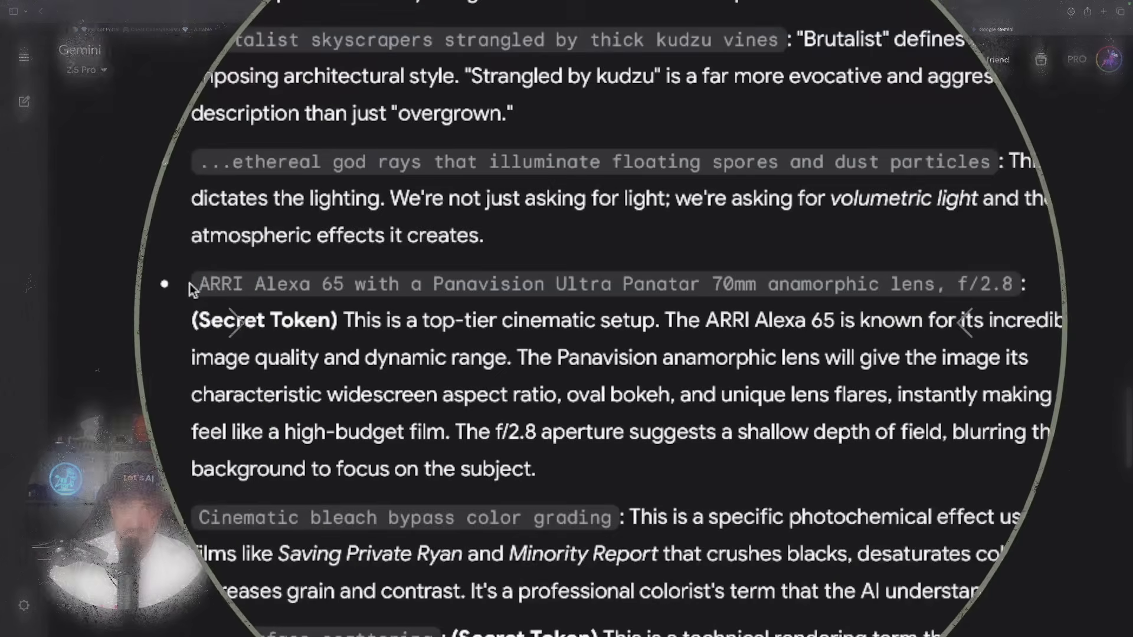
pyautogui.moveTo(399, 304); pyautogui.dragTo(514, 308)
pyautogui.moveTo(429, 293); pyautogui.dragTo(1004, 278)
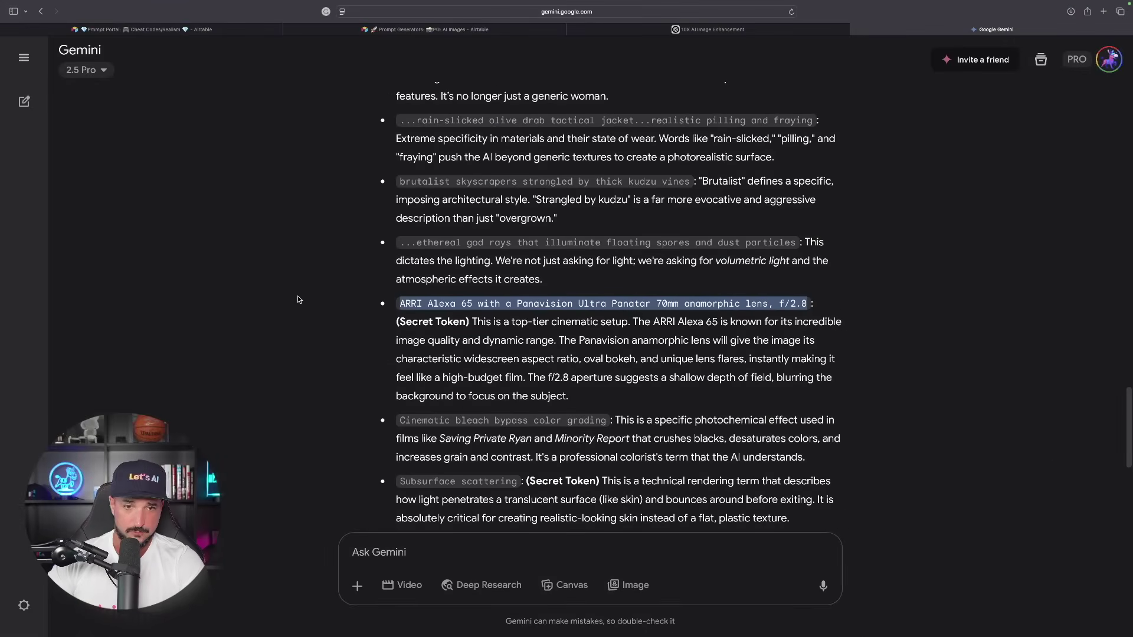
pyautogui.scroll(-5, 298, 299)
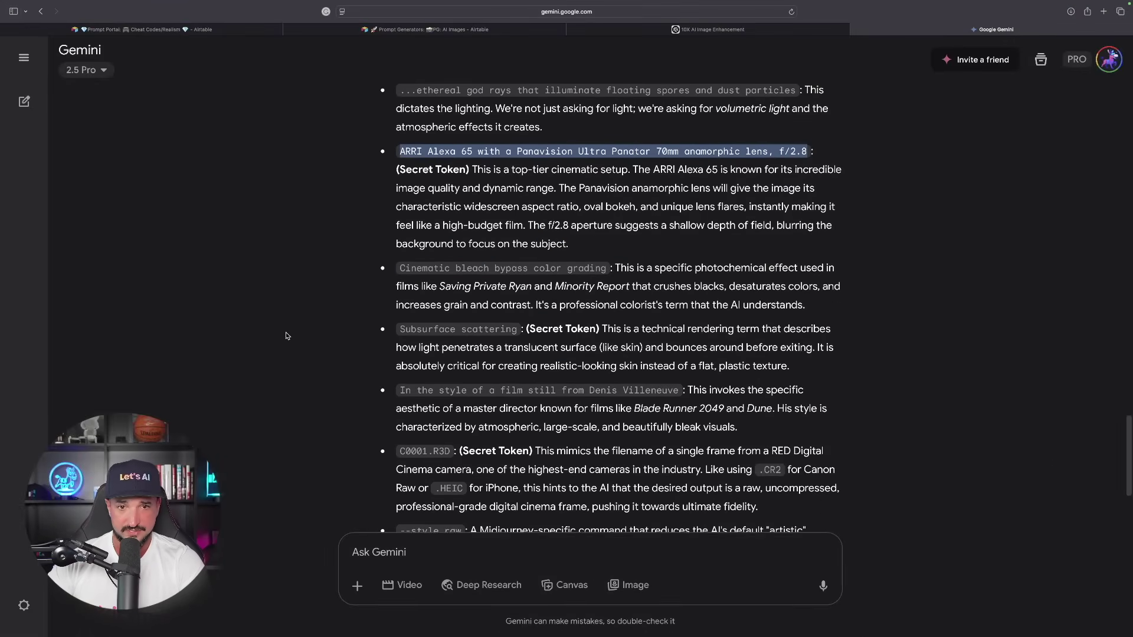
pyautogui.scroll(-1, 283, 258)
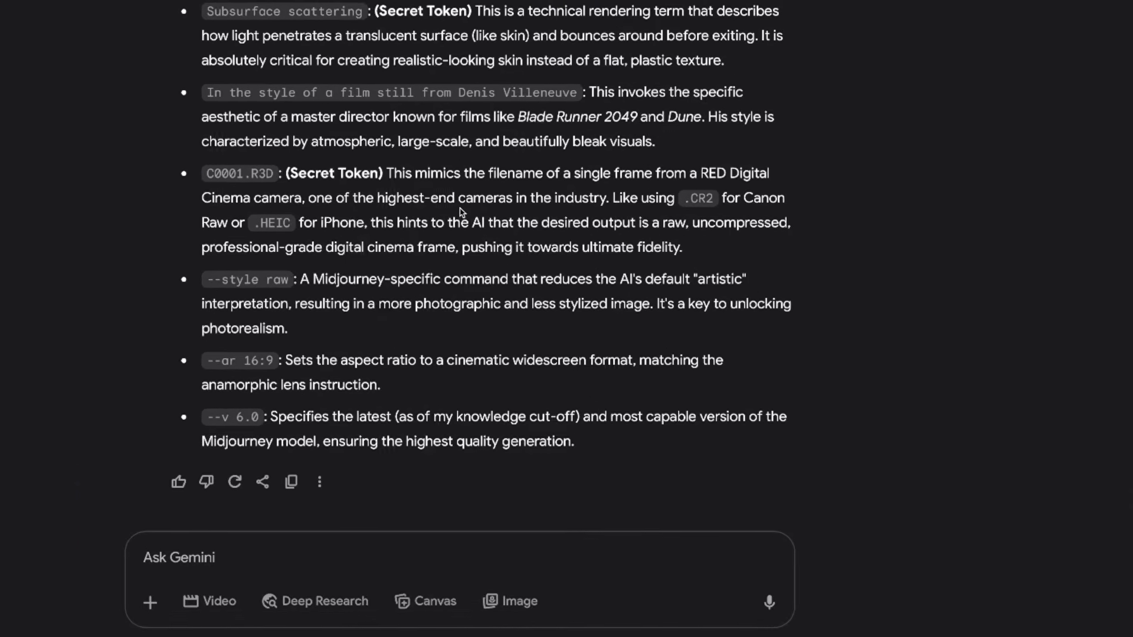
pyautogui.scroll(15, 462, 212)
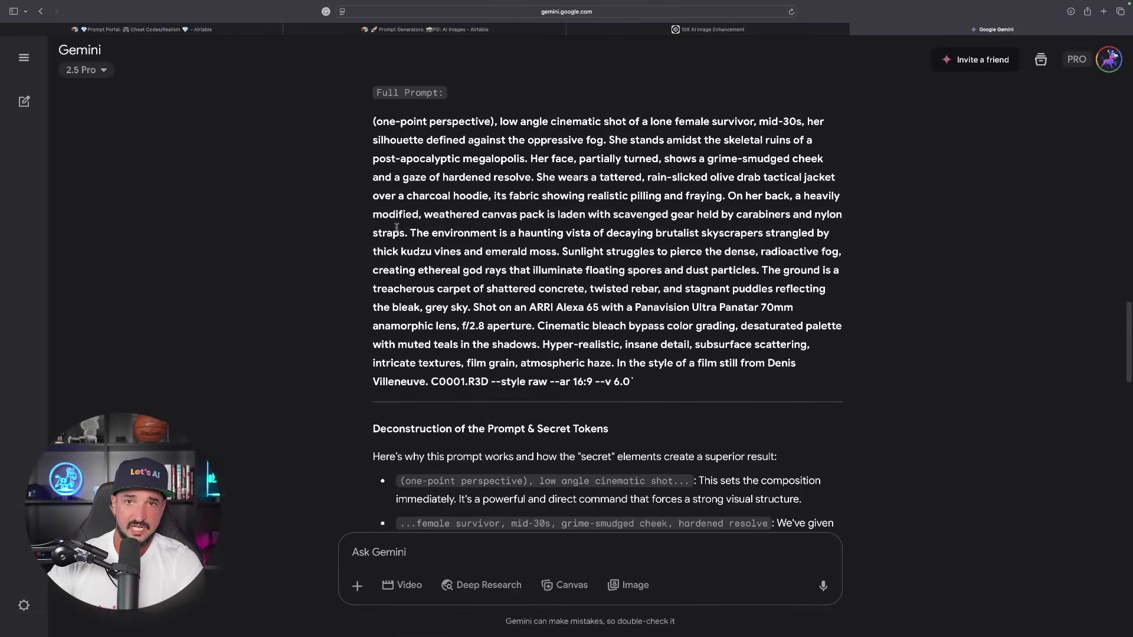
# Step: Copy Gemini's lone female survivor Full Prompt and paste it into Midjourney's Create box
pyautogui.moveTo(367, 124); pyautogui.dragTo(637, 381)
pyautogui.press('super+c')
pyautogui.click(540, 378)
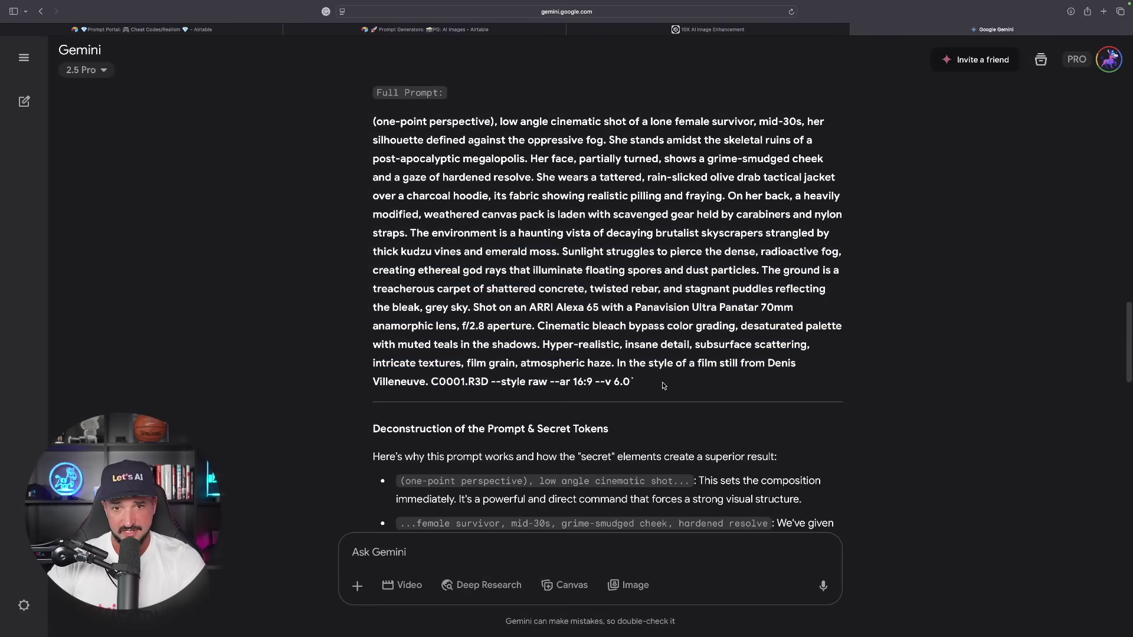
pyautogui.moveTo(627, 382); pyautogui.dragTo(524, 381)
pyautogui.click(528, 381)
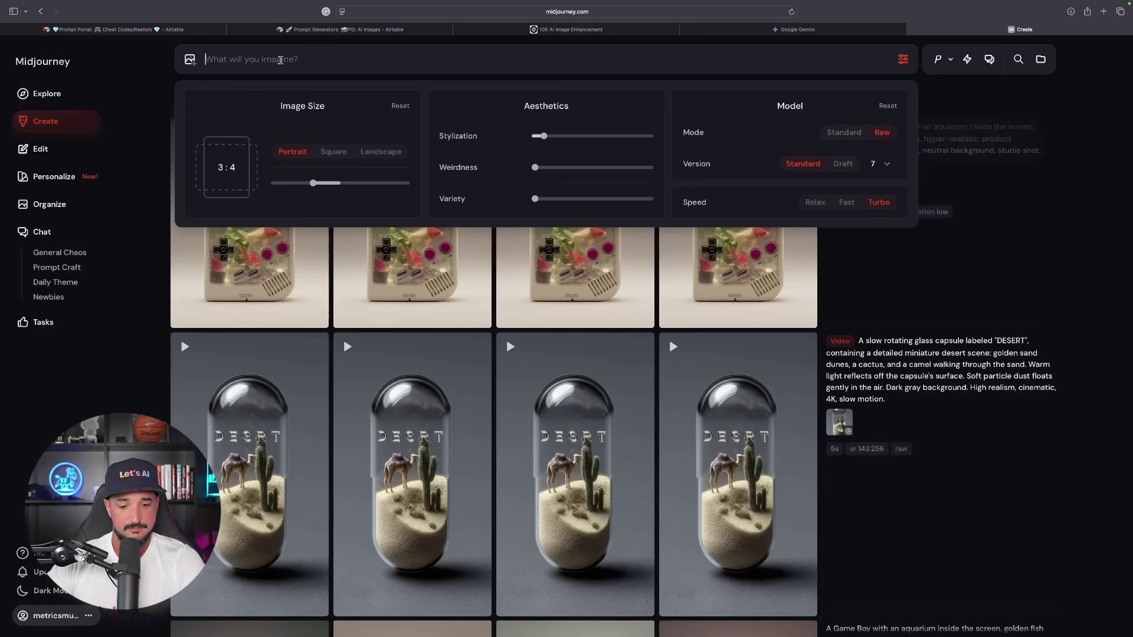
pyautogui.press('super+v')
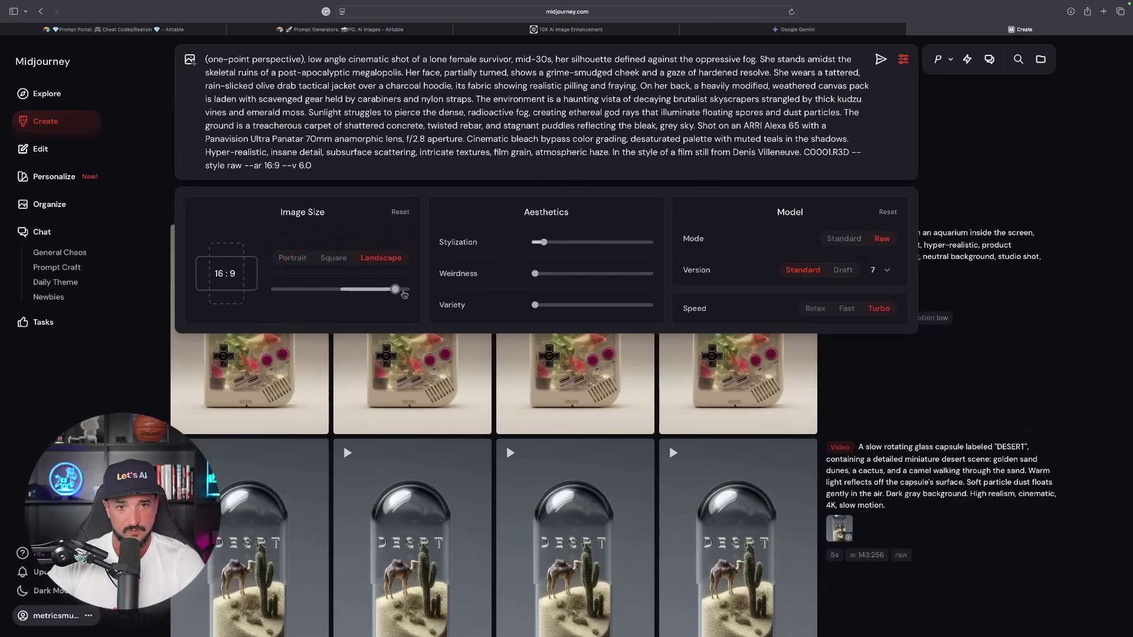
# Step: Back in ChatGPT, select the 10X Enhanced AI Image Prompt through its hidden realism tokens line
pyautogui.click(618, 32)
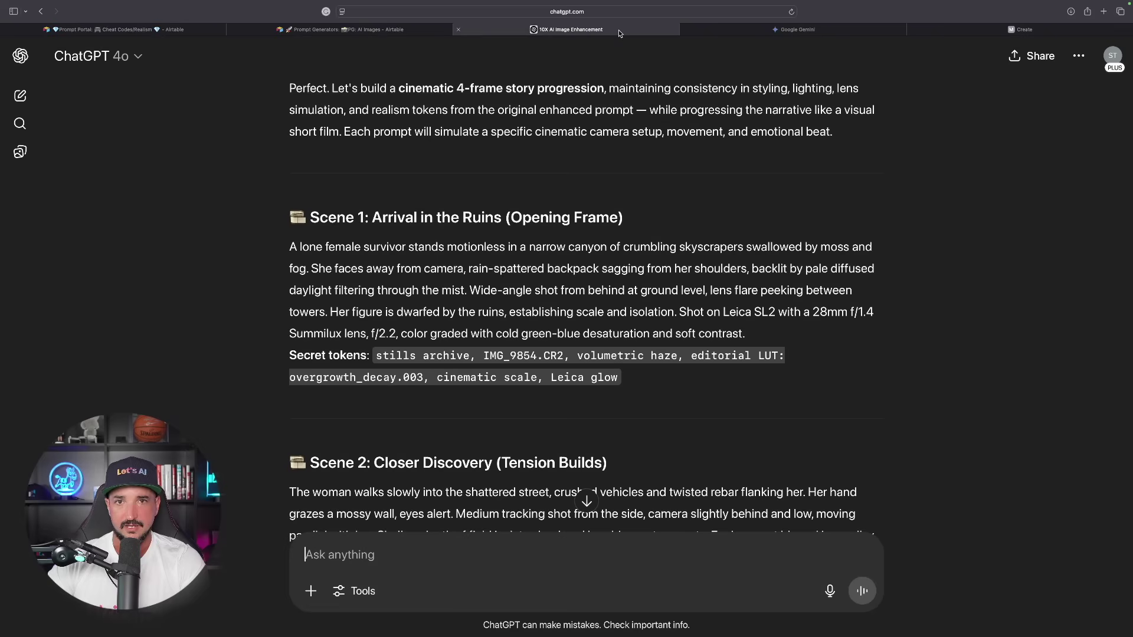
pyautogui.scroll(5, 228, 241)
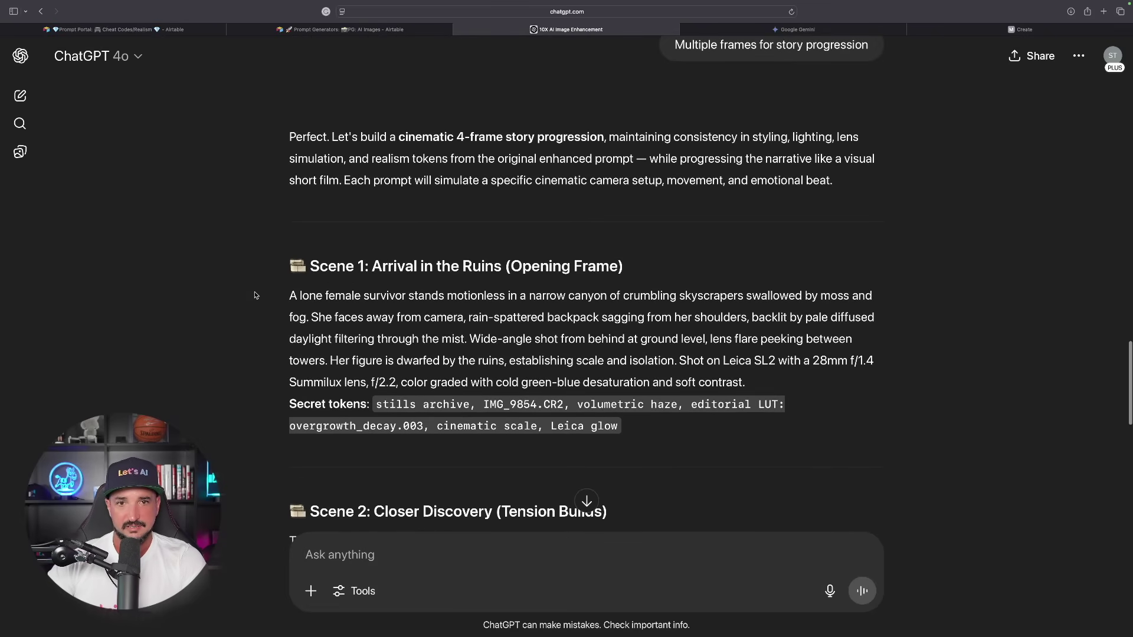
pyautogui.scroll(8, 301, 278)
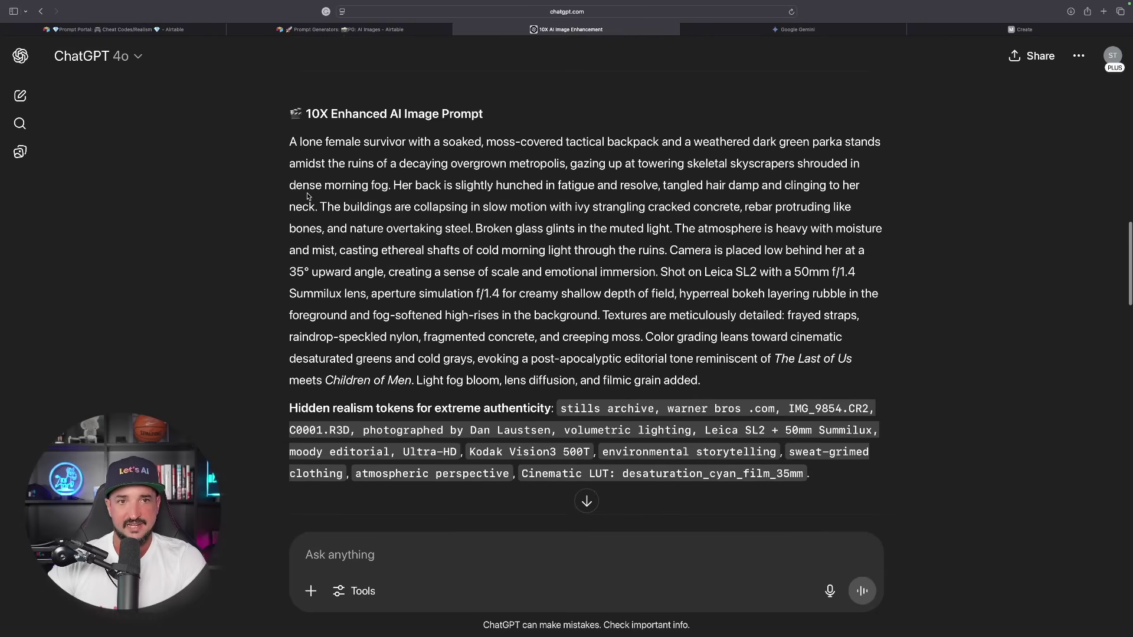
pyautogui.moveTo(287, 108); pyautogui.dragTo(811, 438)
pyautogui.press('super+c')
# Step: Paste the ChatGPT-enhanced survivor prompt into Midjourney and submit it for generation
pyautogui.click(953, 30)
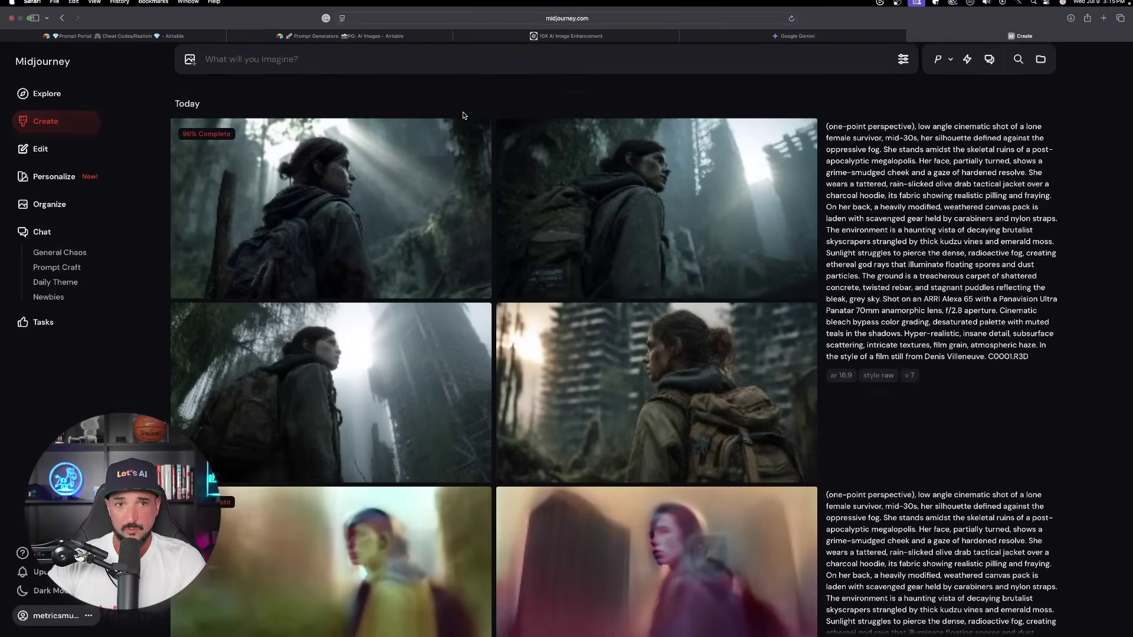
pyautogui.press('super+v')
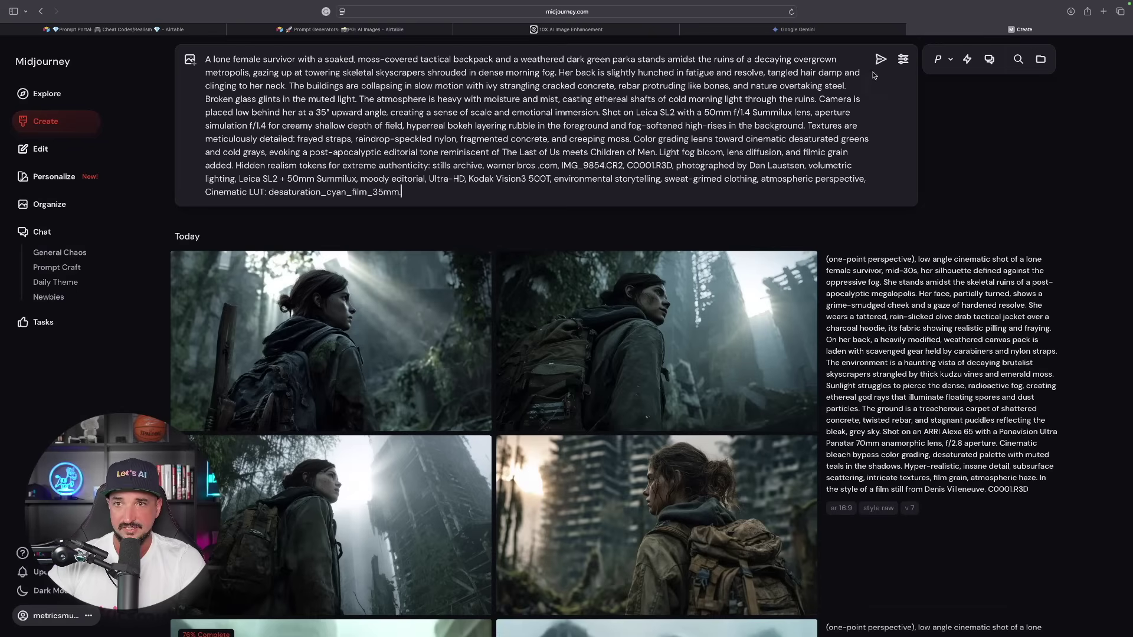
pyautogui.press('Return')
# Step: Paste the survivor prompt into Freepik's Image Generator to render it with Flux 1.0 Realism
pyautogui.click(1103, 12)
pyautogui.click(26, 65)
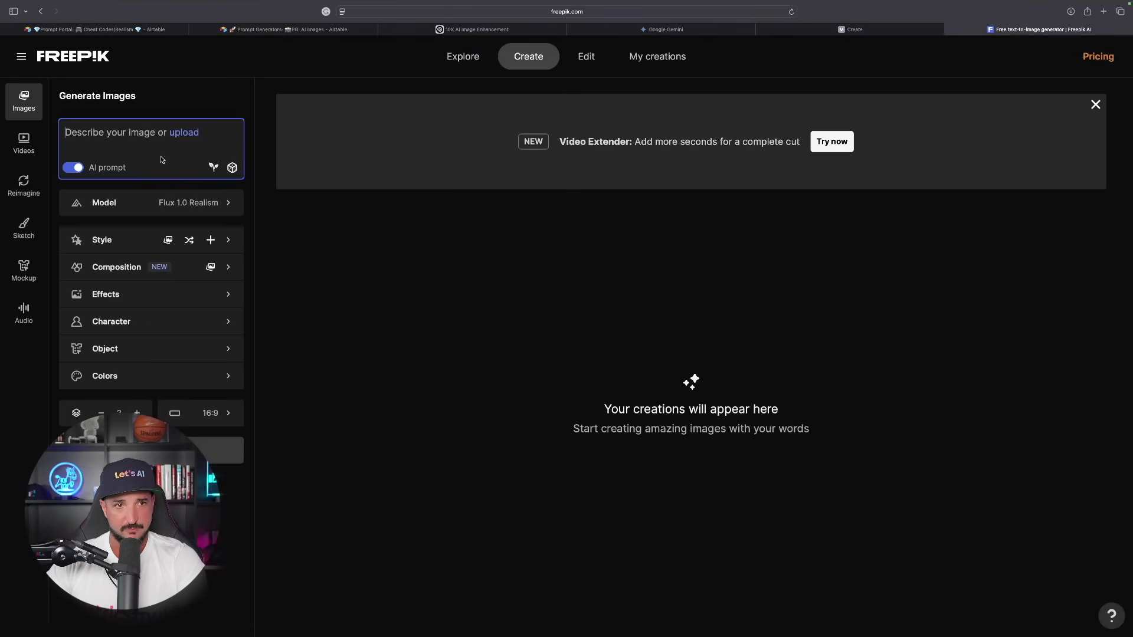
pyautogui.press('super+v')
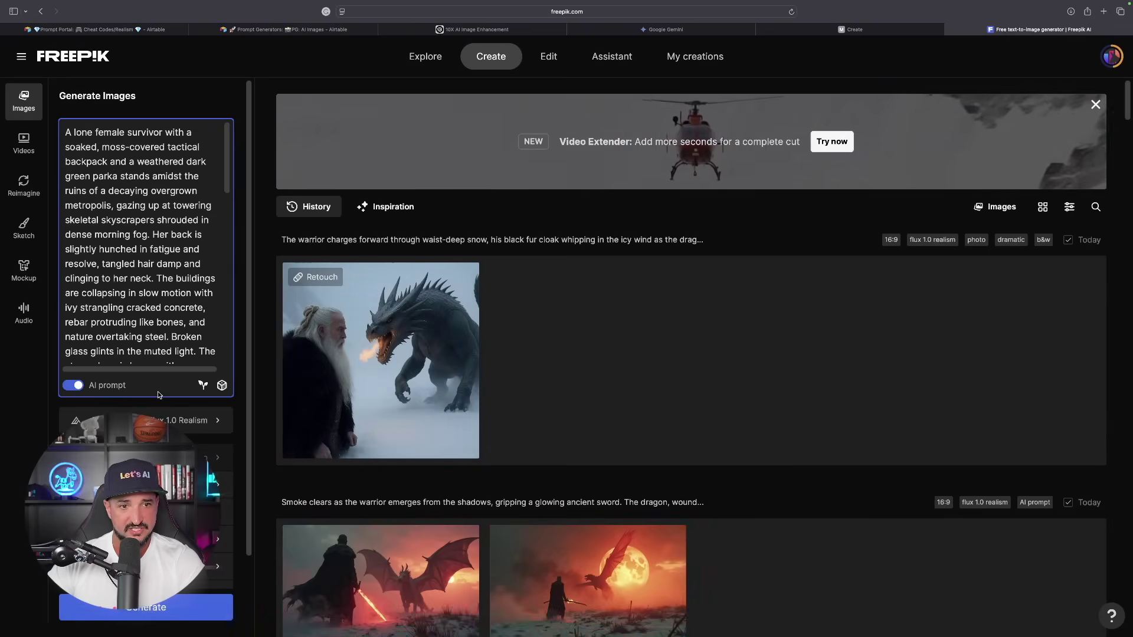
pyautogui.scroll(-2, 176, 398)
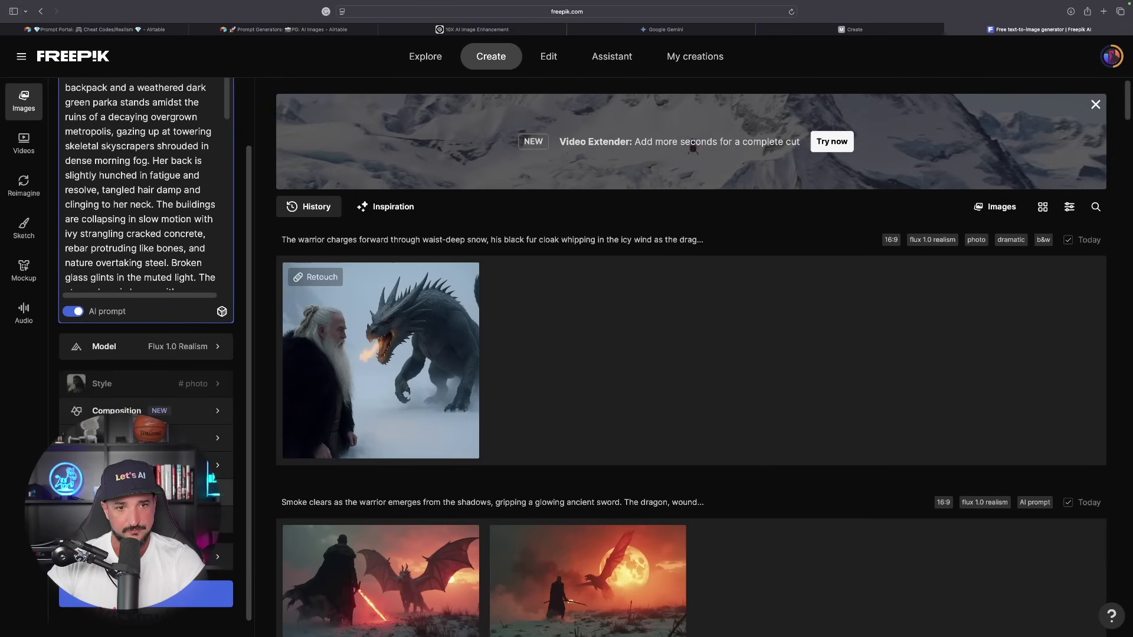
pyautogui.scroll(1, 175, 398)
pyautogui.scroll(1, 146, 236)
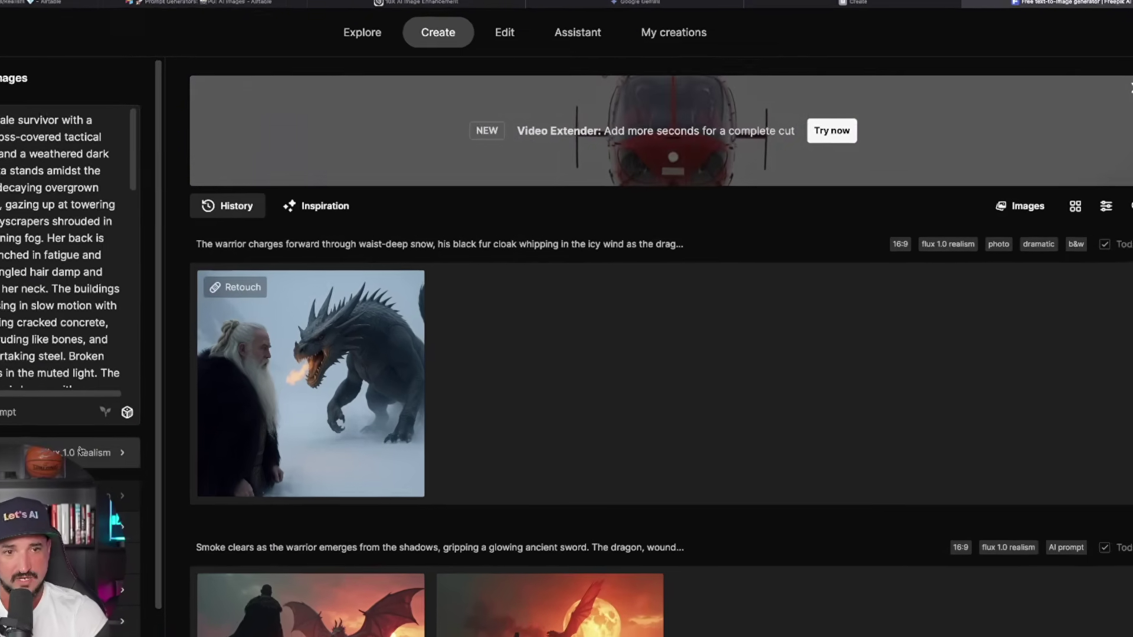
# Step: Switch the Freepik model to Mystic 2.5 Flexible to render the same prompt
pyautogui.click(147, 417)
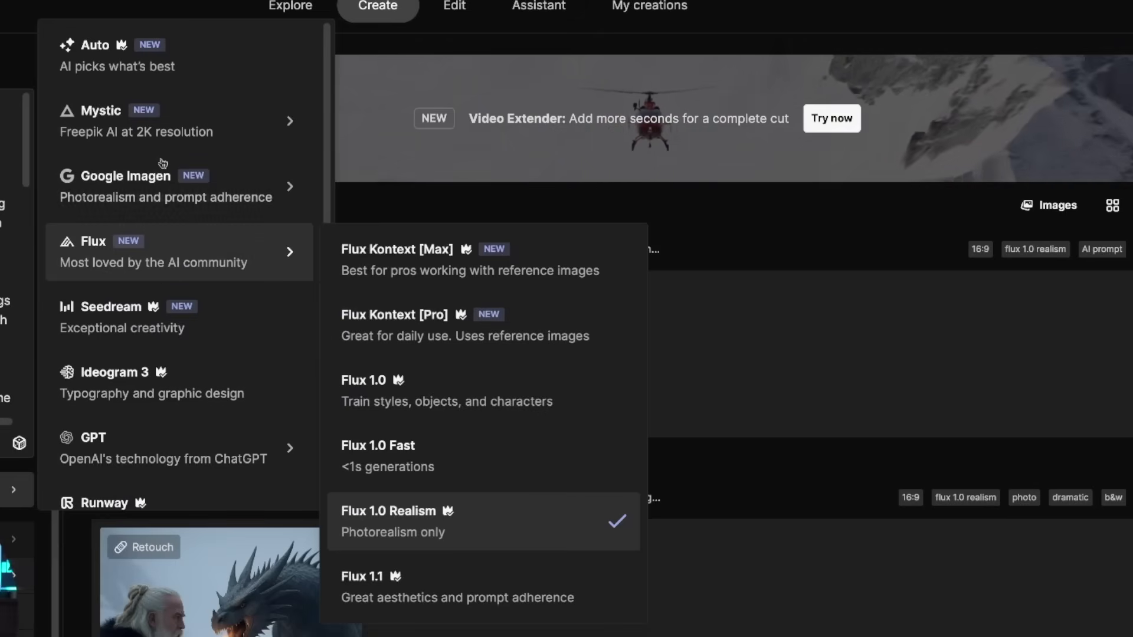
pyautogui.moveTo(247, 121)
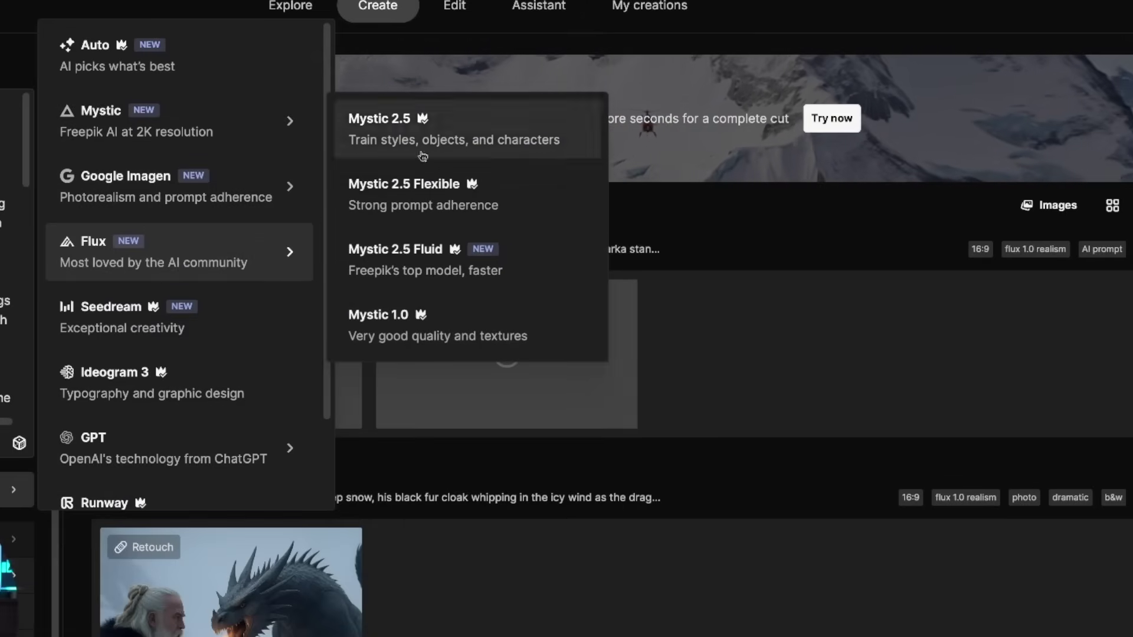
pyautogui.click(423, 195)
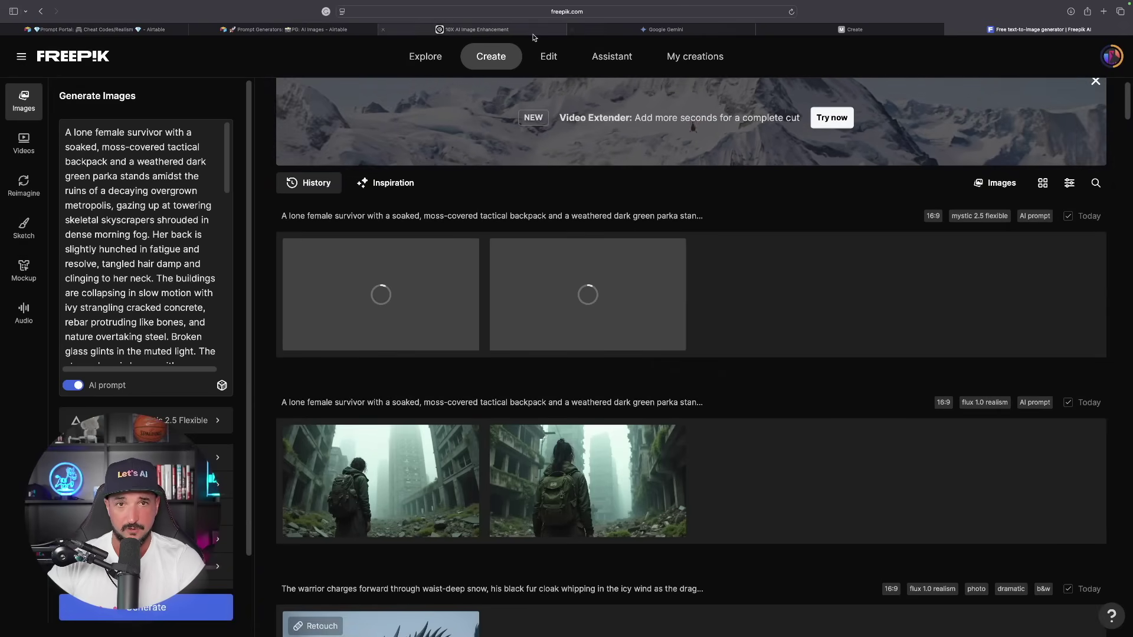
# Step: Open the first new lone-survivor image in Midjourney's lightbox and browse through the rest
pyautogui.click(867, 30)
pyautogui.scroll(-10, 588, 213)
pyautogui.scroll(10, 588, 212)
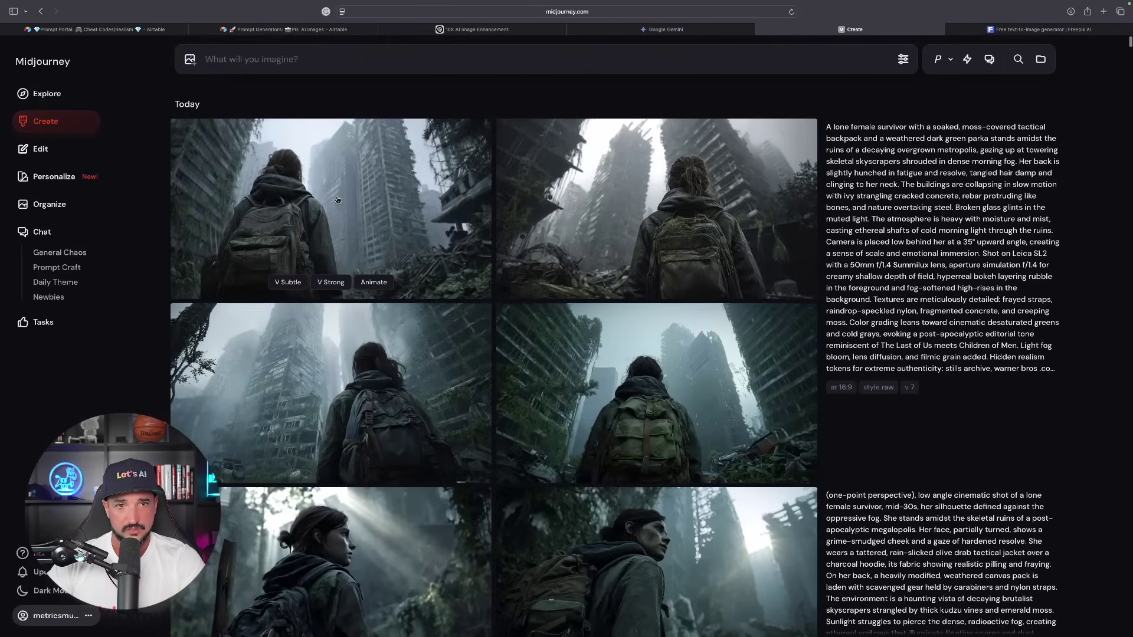
pyautogui.click(337, 200)
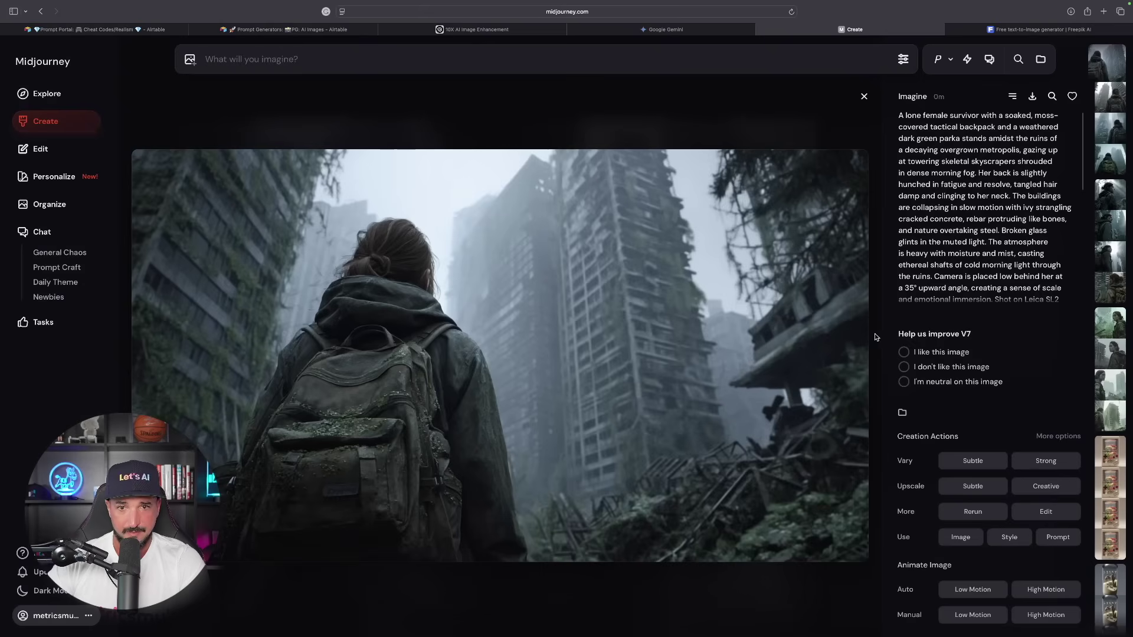
pyautogui.press('Right')
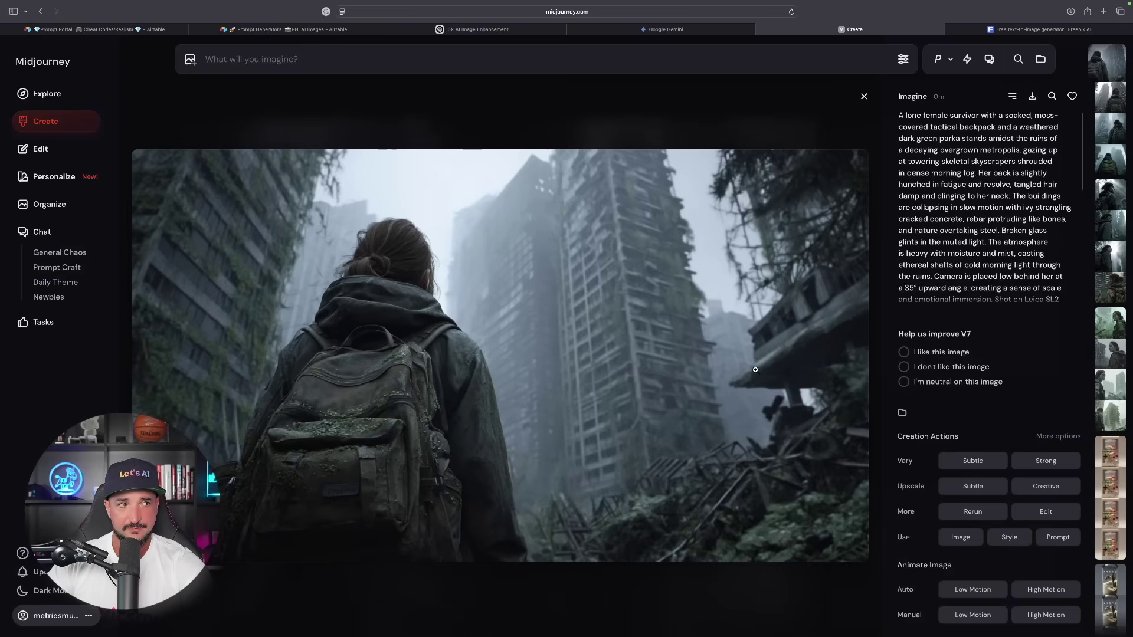
pyautogui.press('Right')
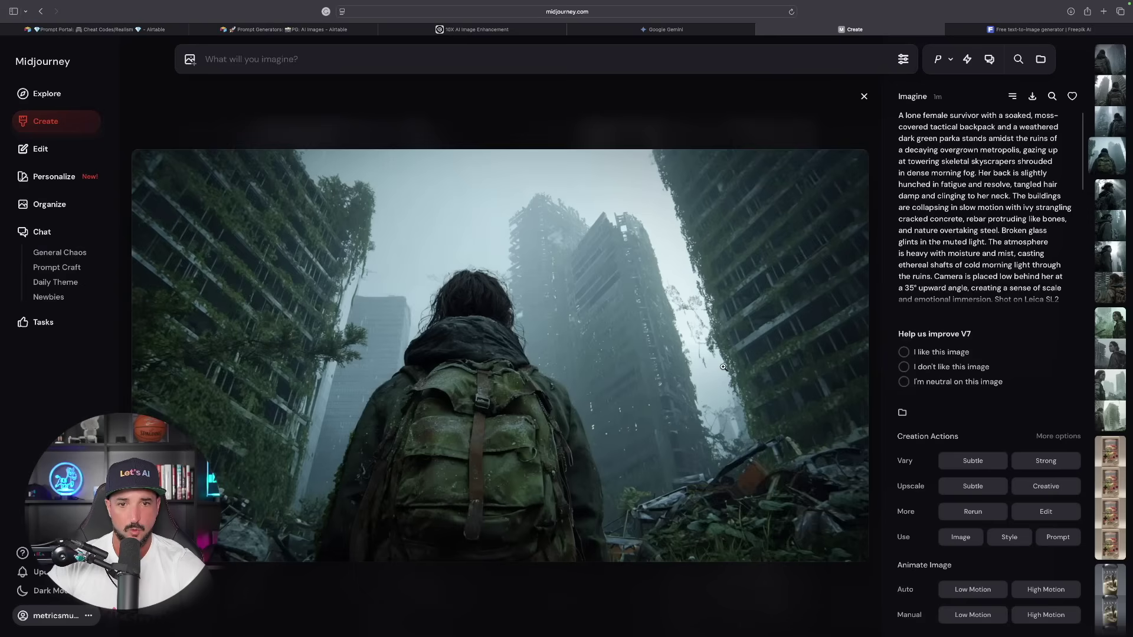
pyautogui.press('Right')
pyautogui.press('Right')
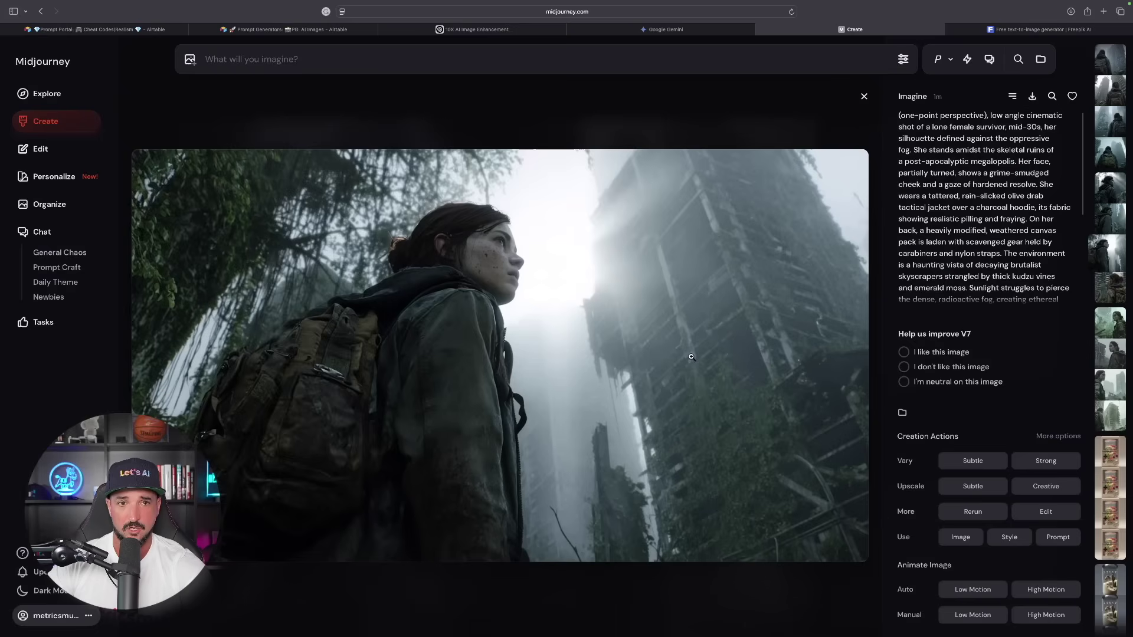
pyautogui.press('Right')
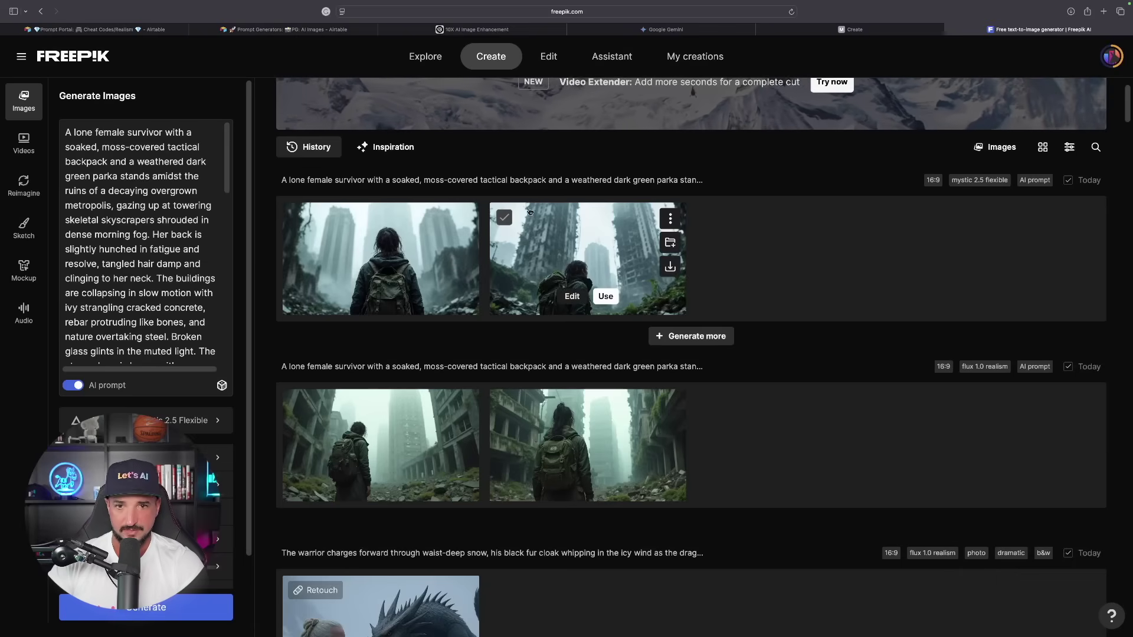
# Step: Download the back-view survivor image from Freepik's history
pyautogui.click(437, 222)
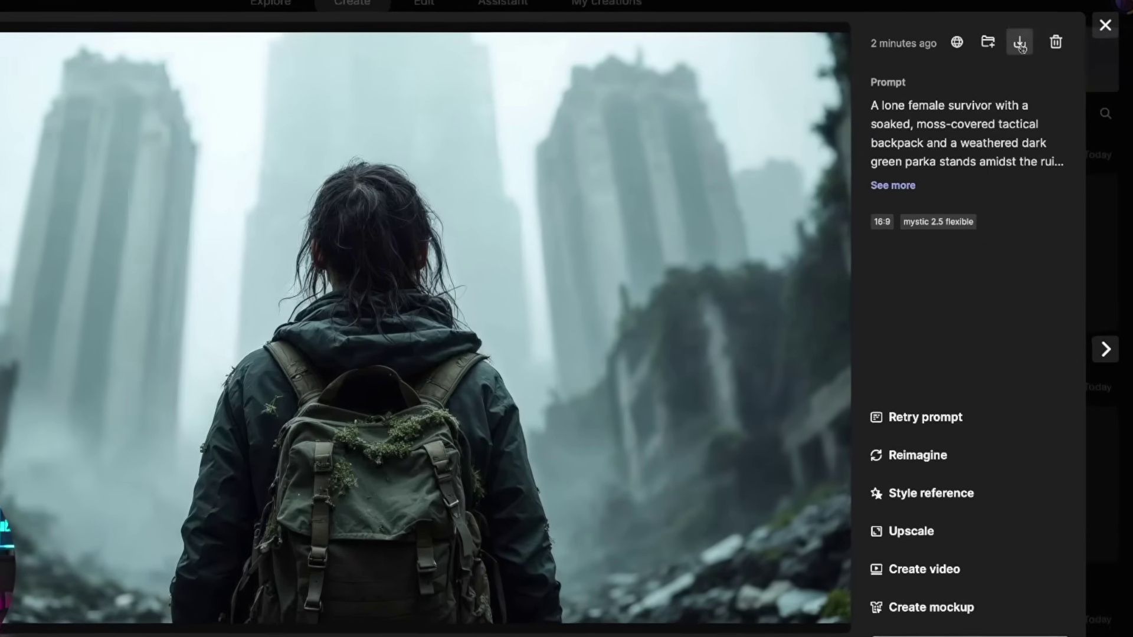
pyautogui.click(1027, 89)
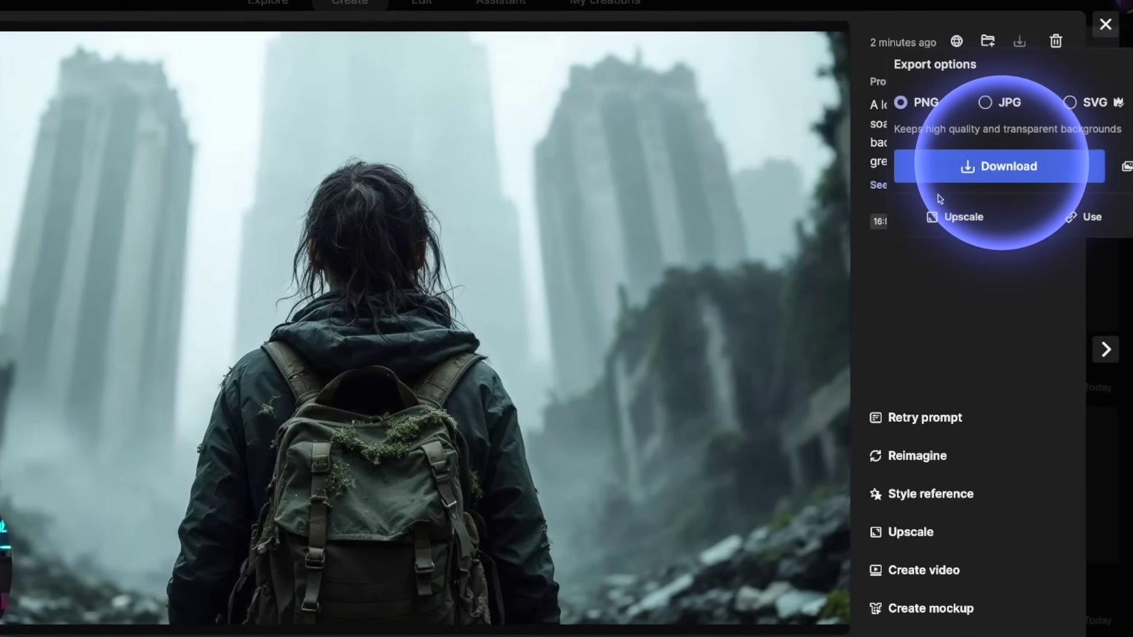
pyautogui.click(1003, 168)
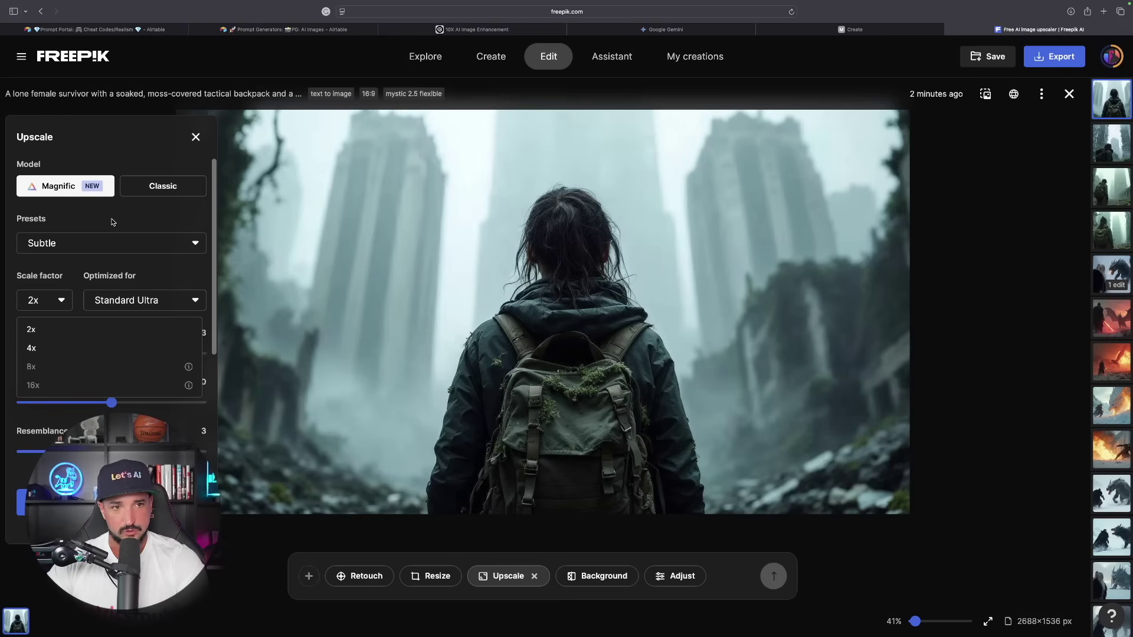
# Step: Upscale the survivor image optimized for Portrait (Soft)
pyautogui.click(137, 302)
pyautogui.click(148, 207)
pyautogui.click(141, 300)
pyautogui.click(139, 349)
pyautogui.click(112, 502)
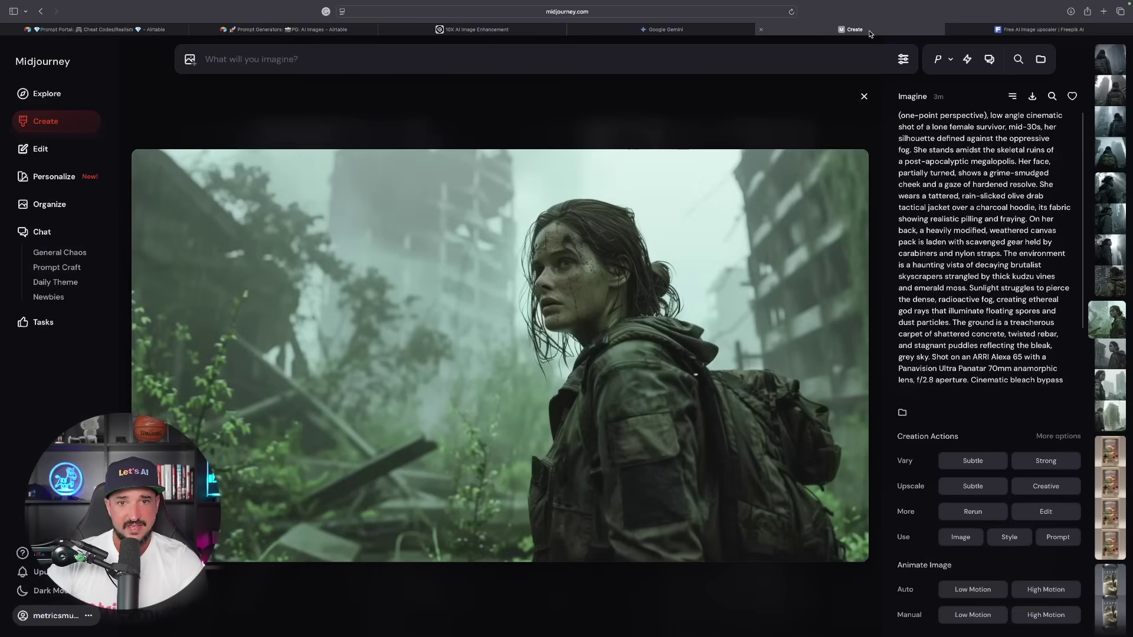
# Step: Find the mossy-backpack survivor image in Midjourney and animate it with Auto Low Motion
pyautogui.click(864, 95)
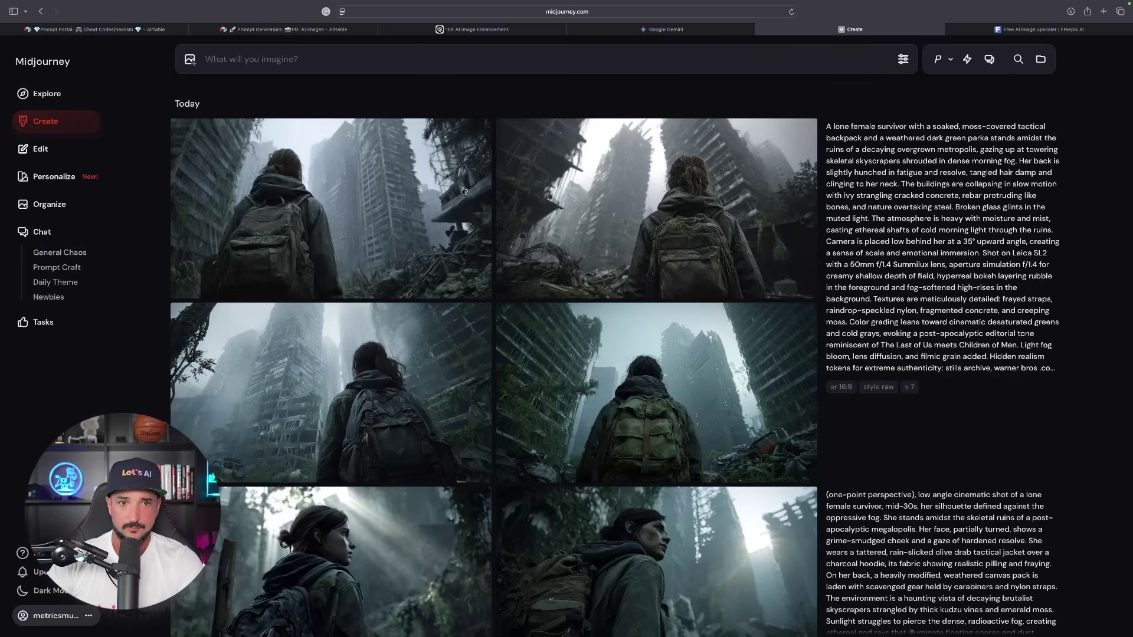
pyautogui.scroll(-6, 469, 204)
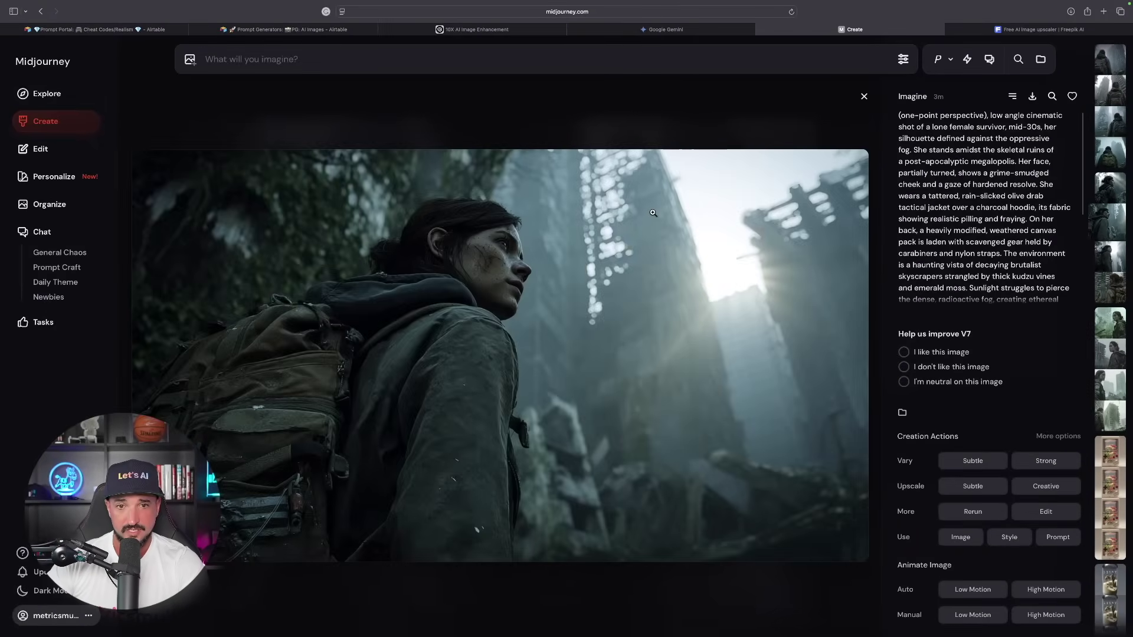
pyautogui.press('Right')
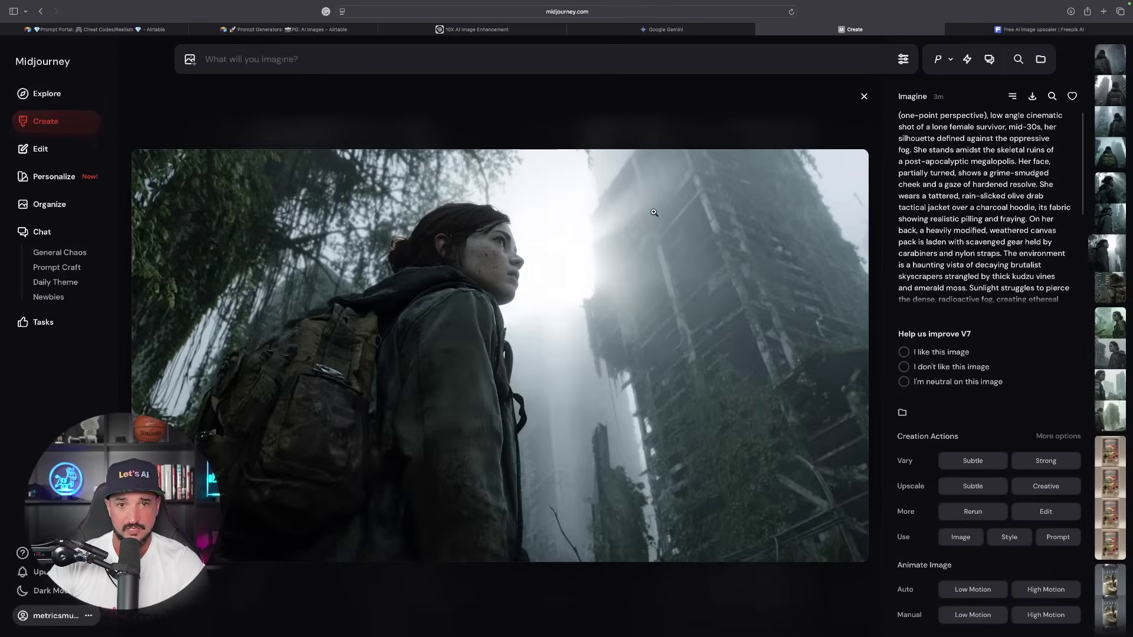
pyautogui.press('Up')
pyautogui.press('Up')
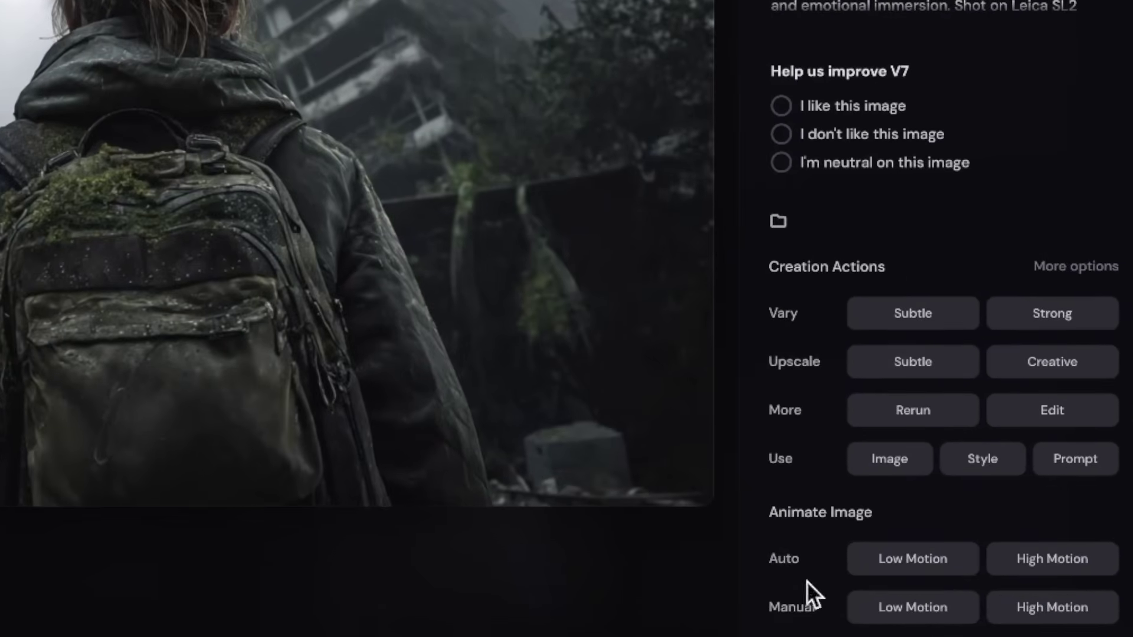
pyautogui.click(924, 563)
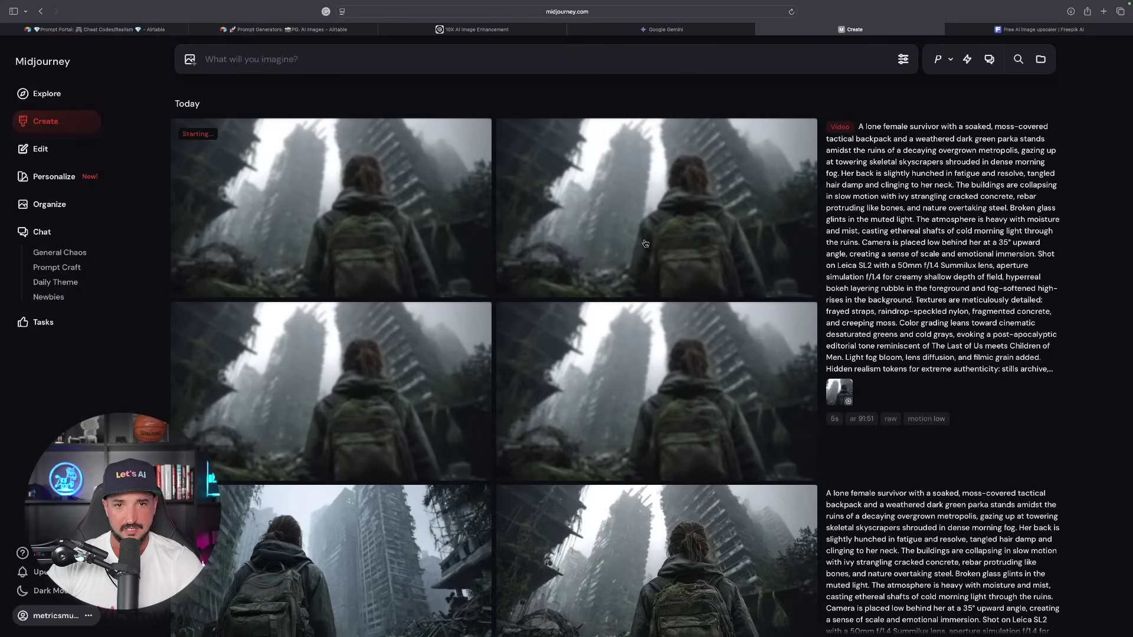
pyautogui.hotkey('ctrl', 'Tab')
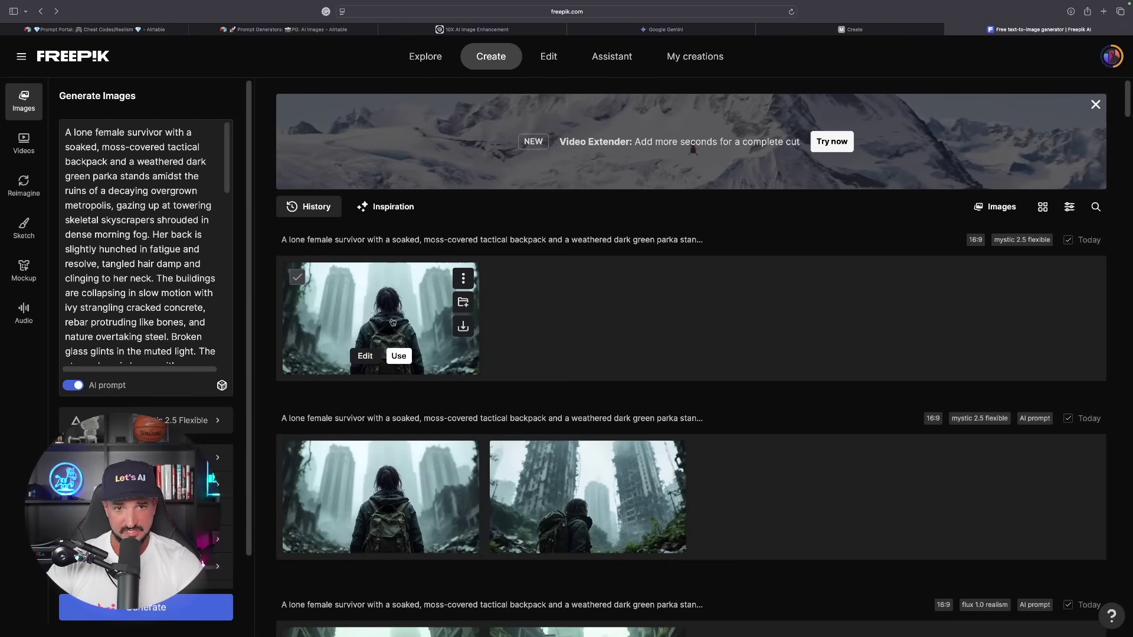
# Step: Download the 2x upscaled survivor image from Freepik
pyautogui.click(391, 317)
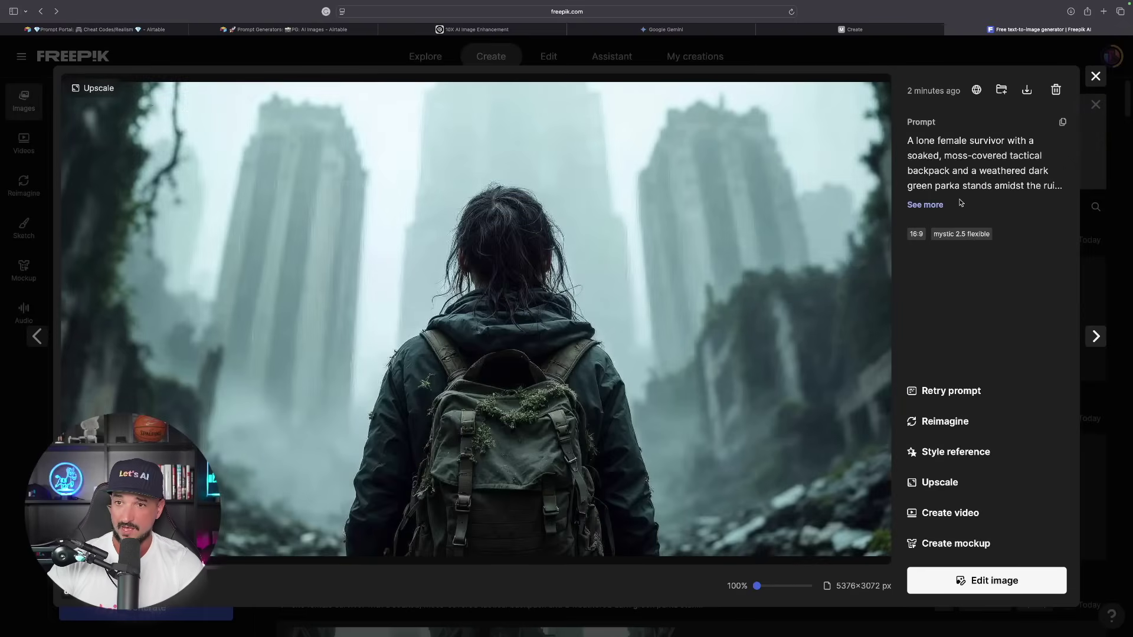
pyautogui.click(1027, 90)
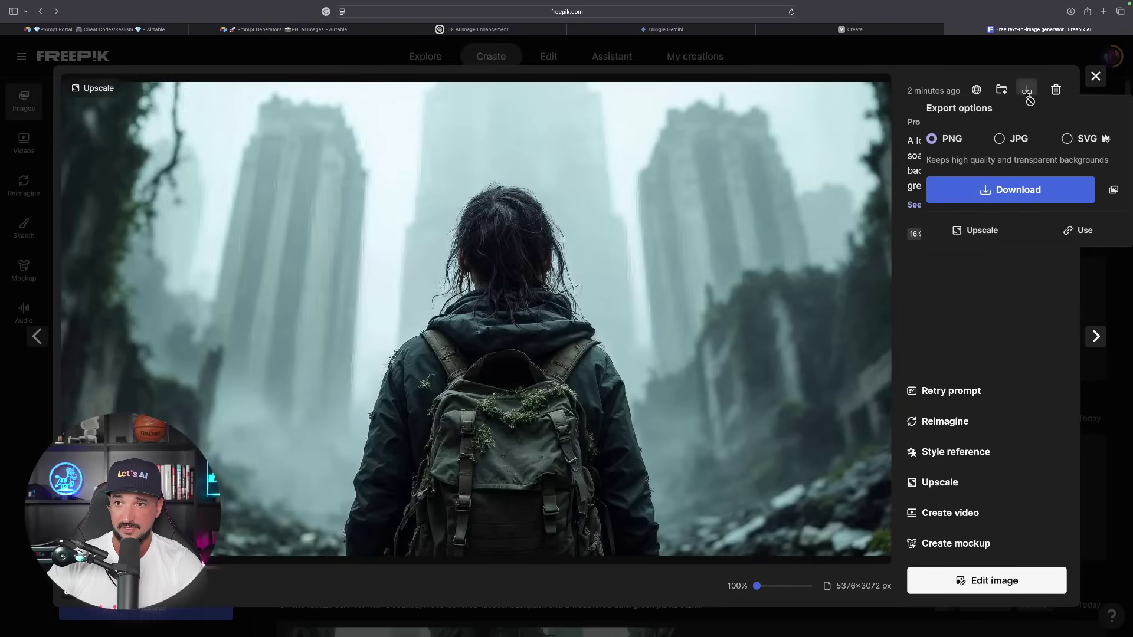
pyautogui.click(990, 192)
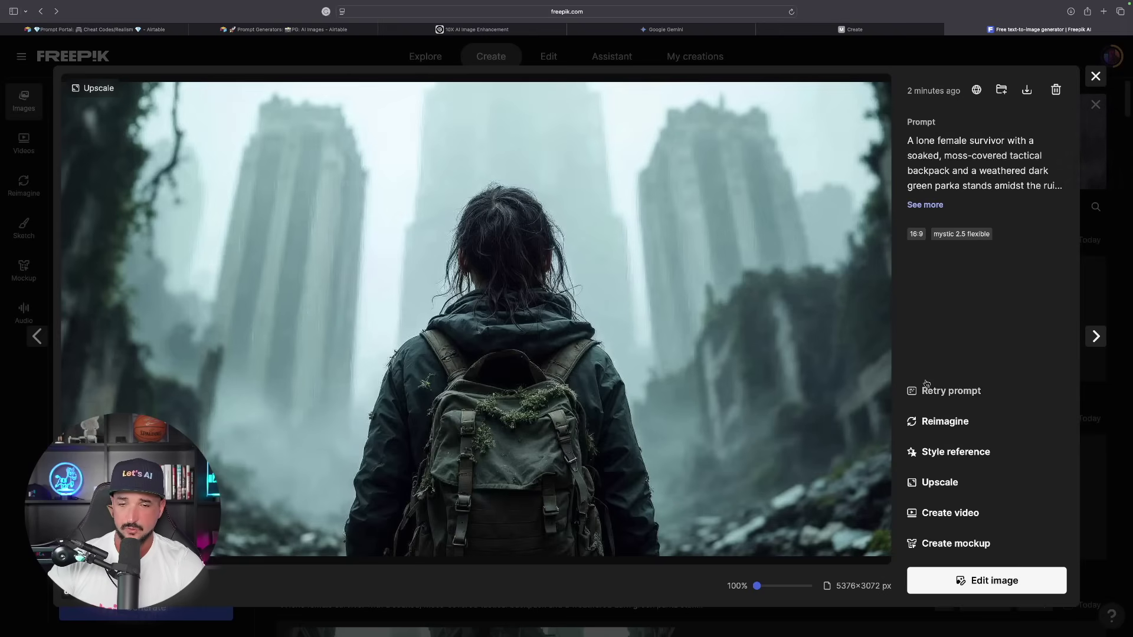
# Step: Create a video from the upscaled image using MiniMax Hailuo 02
pyautogui.click(956, 514)
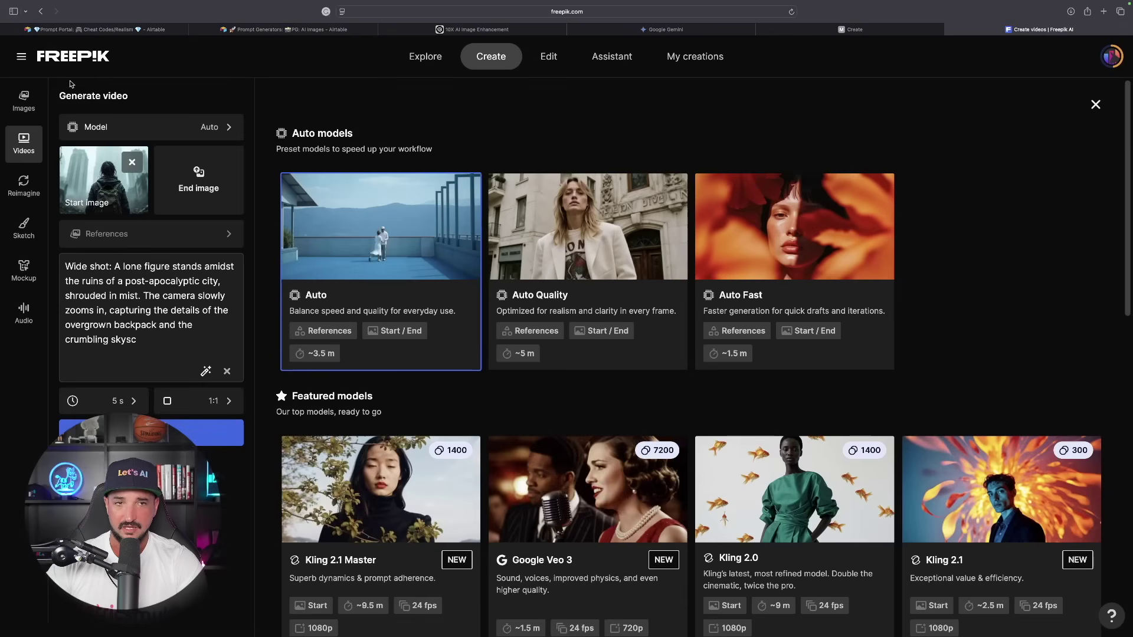
pyautogui.scroll(-5, 671, 296)
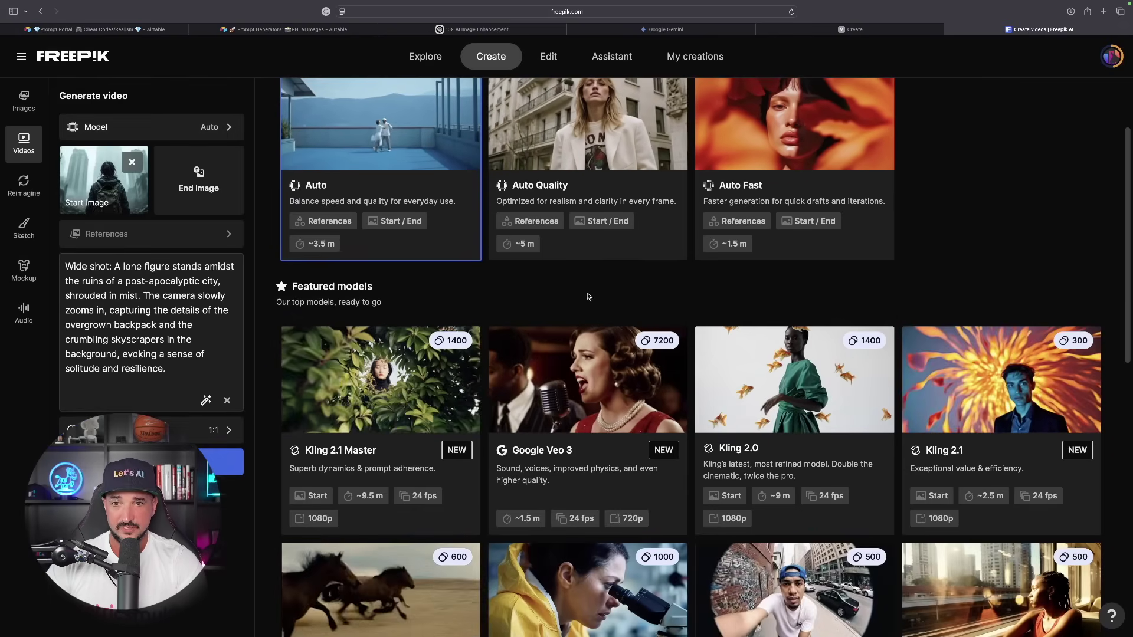
pyautogui.scroll(-2, 526, 333)
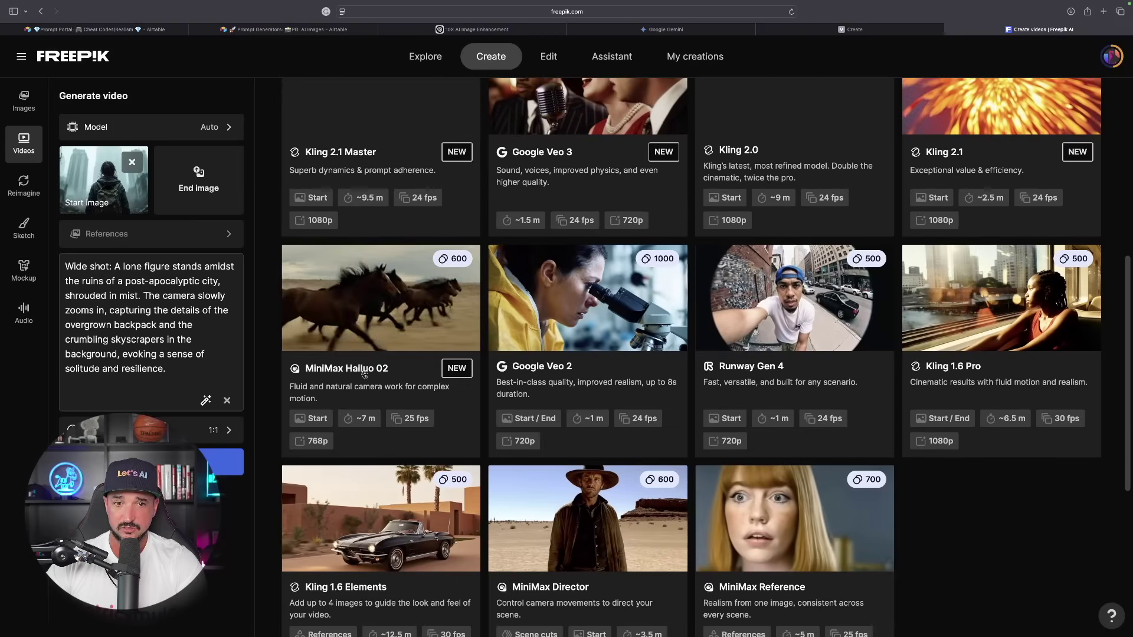
pyautogui.click(360, 371)
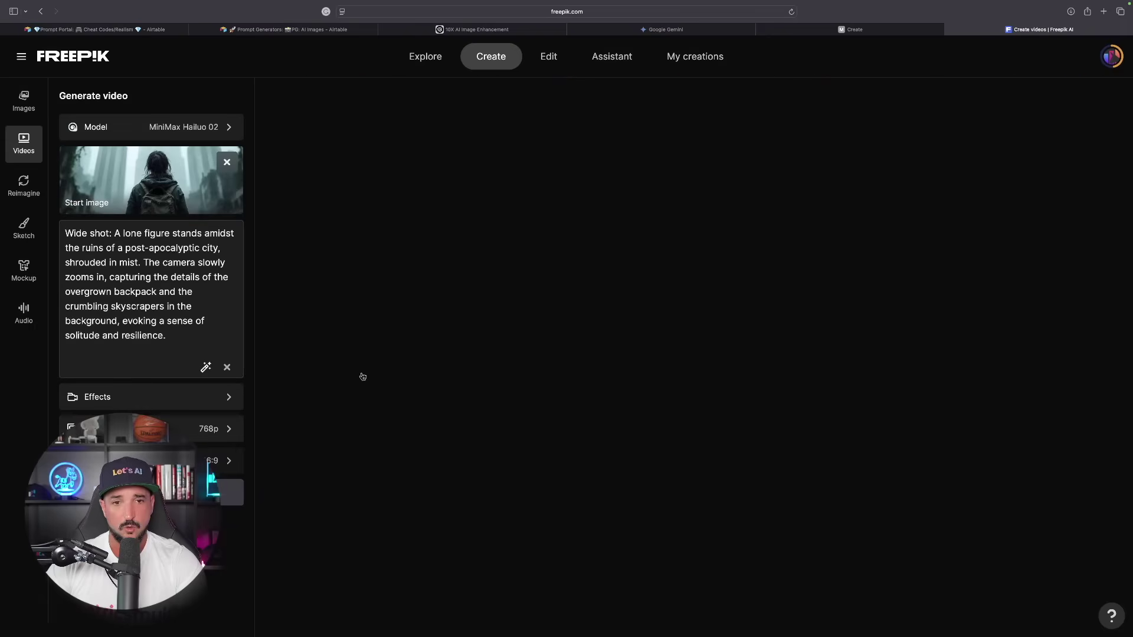
pyautogui.hotkey('ctrl', 'Return')
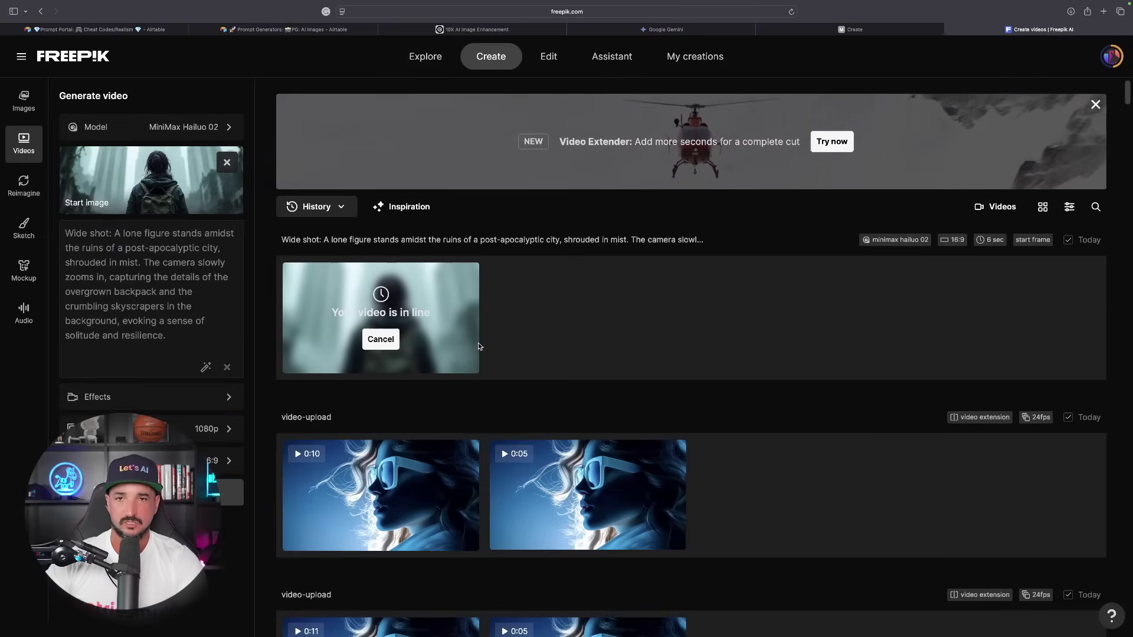
# Step: Open and replay Midjourney's low-motion video of the backpack survivor in the ruins
pyautogui.click(835, 33)
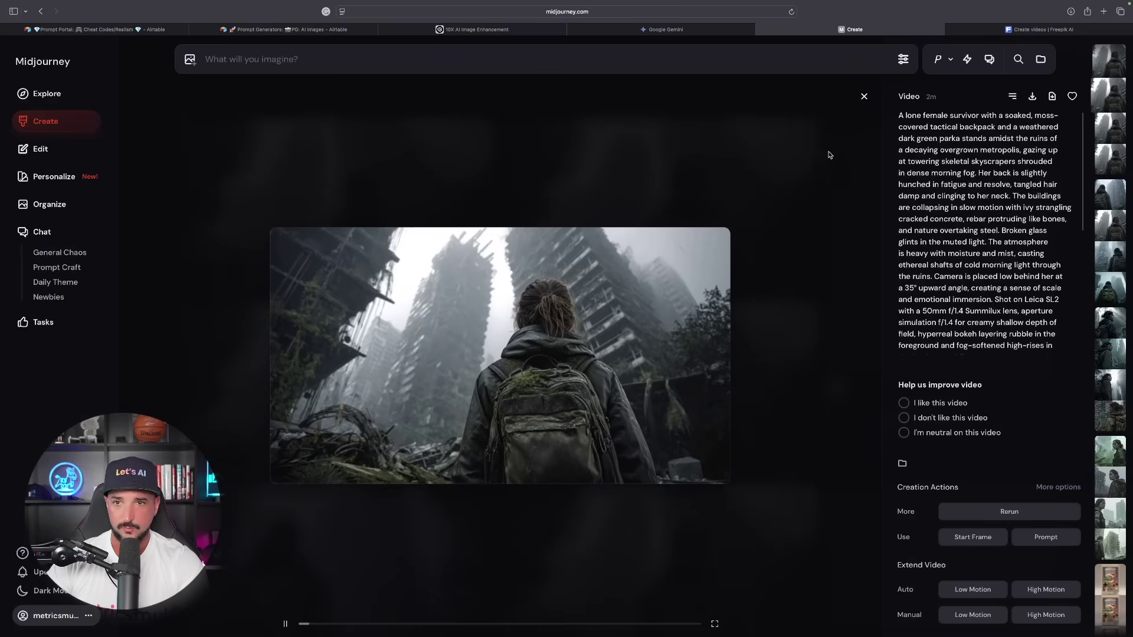
pyautogui.click(864, 99)
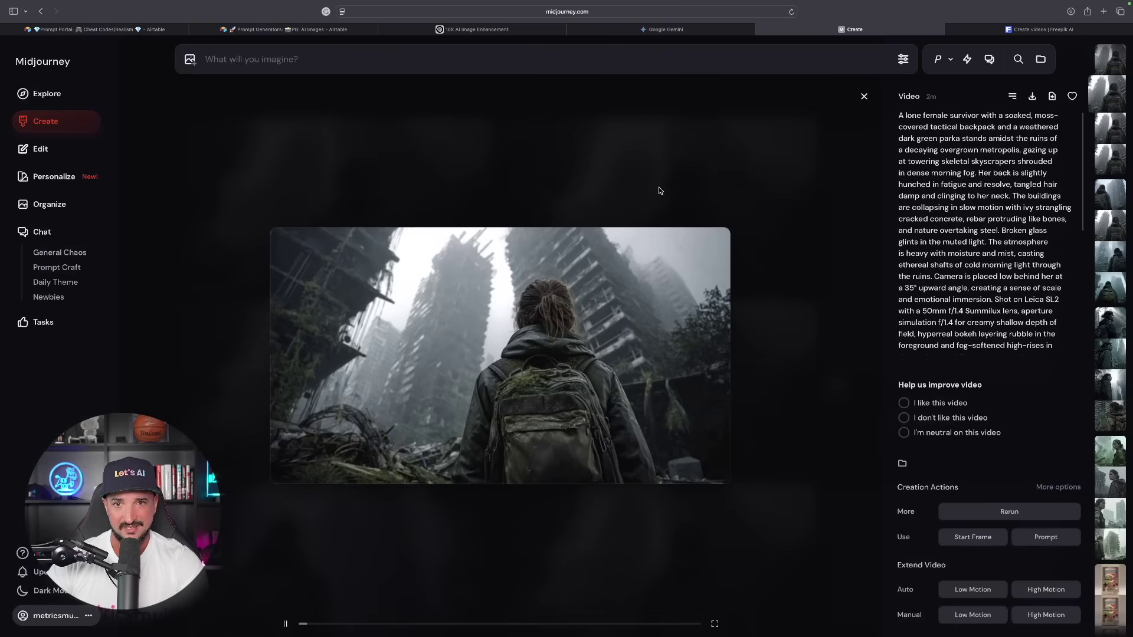